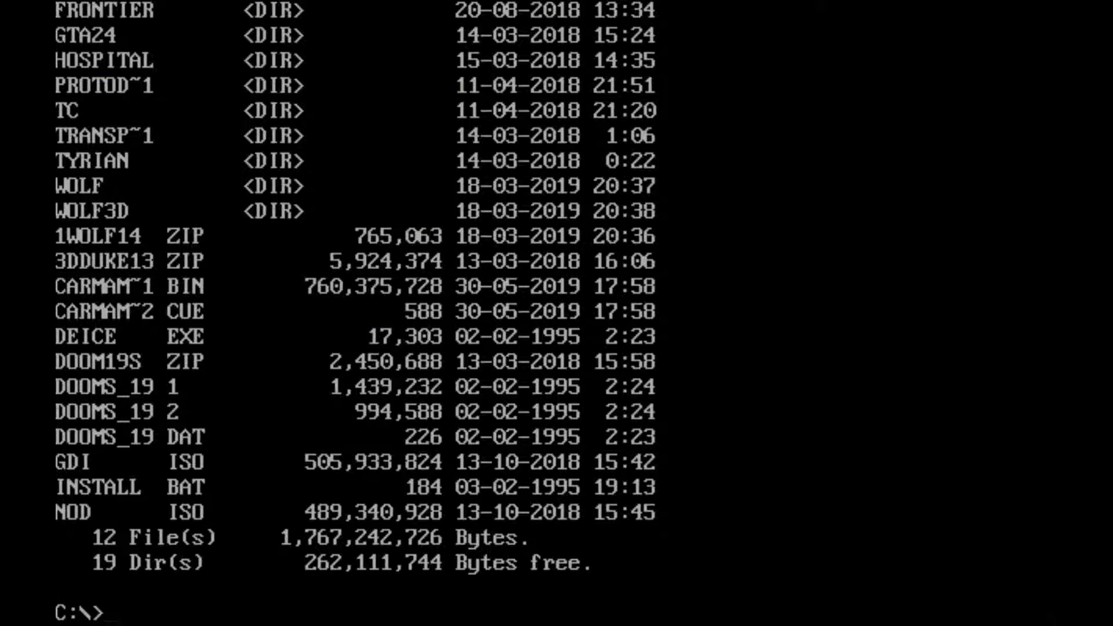
- Change to the DOOMS directory on drive C and run DOOM.EXE
type("cd DOOM2")
key("BackSpace")
type("S")
key("Return")
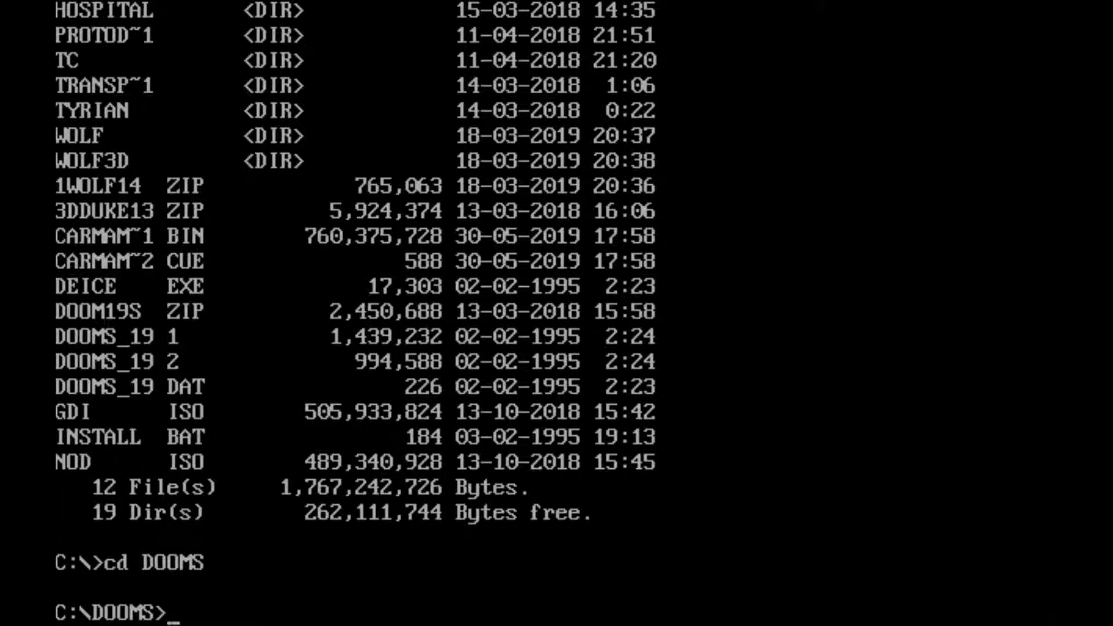
type("do")
key("Tab")
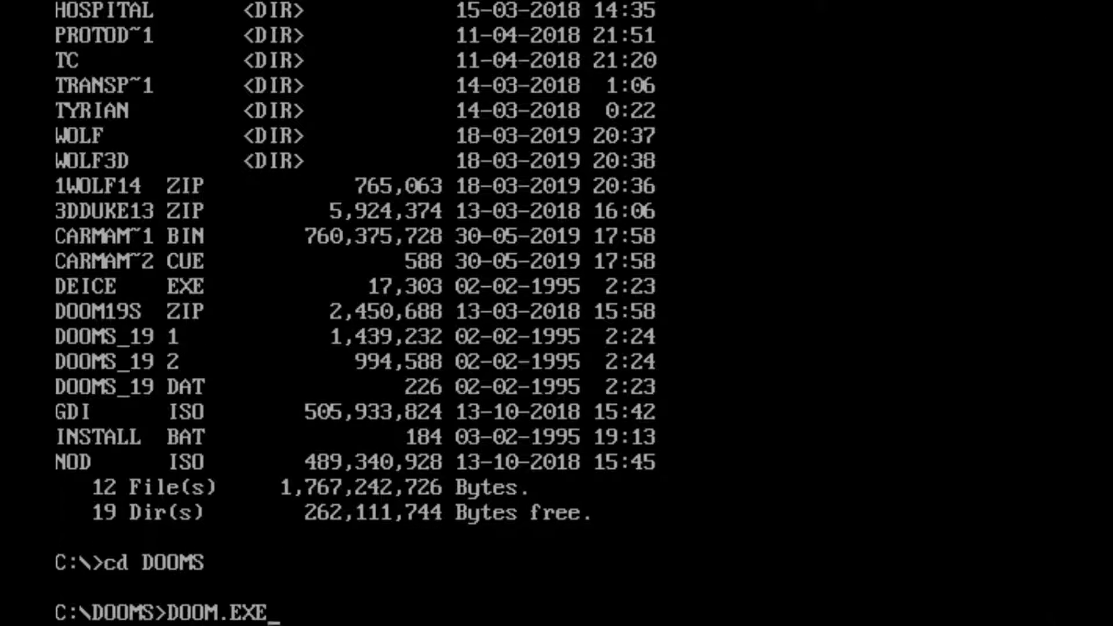
key("Return")
- Start a new game in the Knee-Deep in the Dead episode and move around the first level
key("Escape")
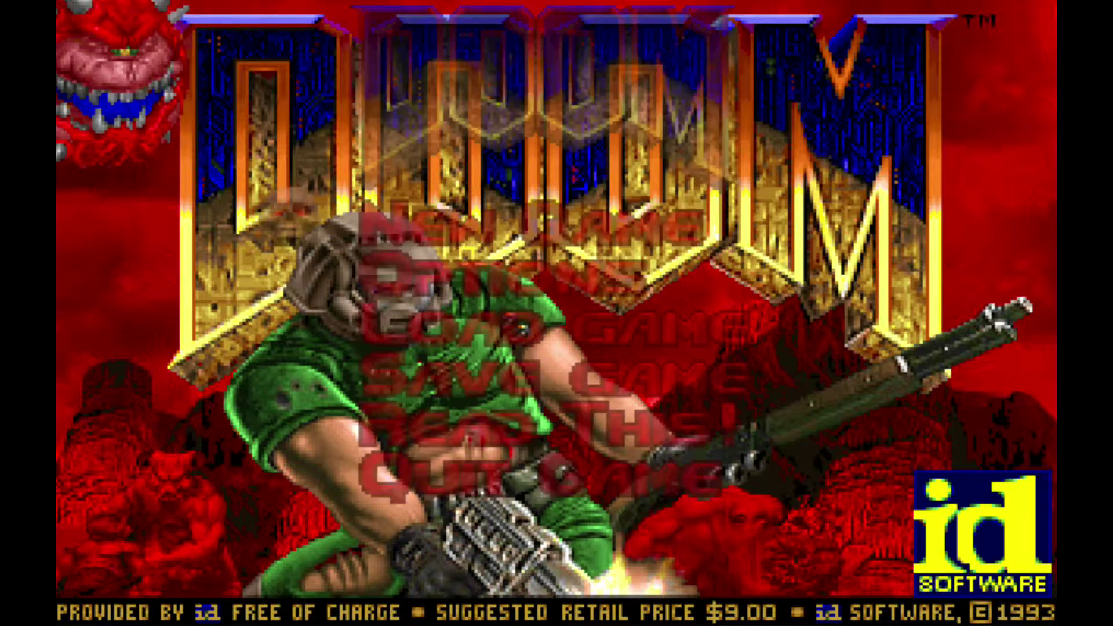
key("Return")
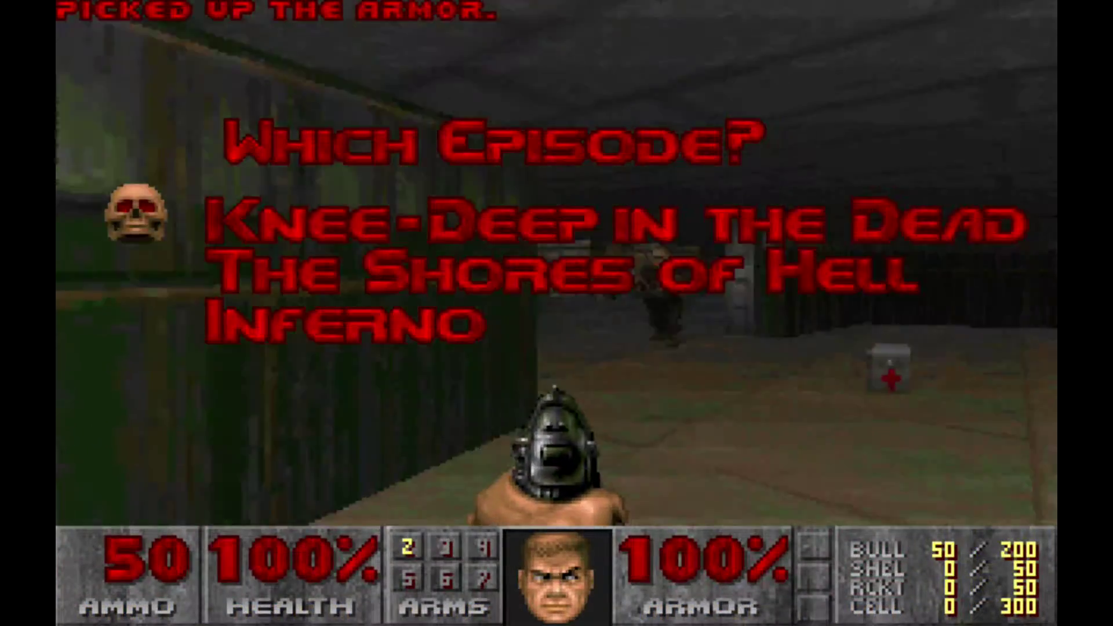
key("Return")
key("Down")
key("Return")
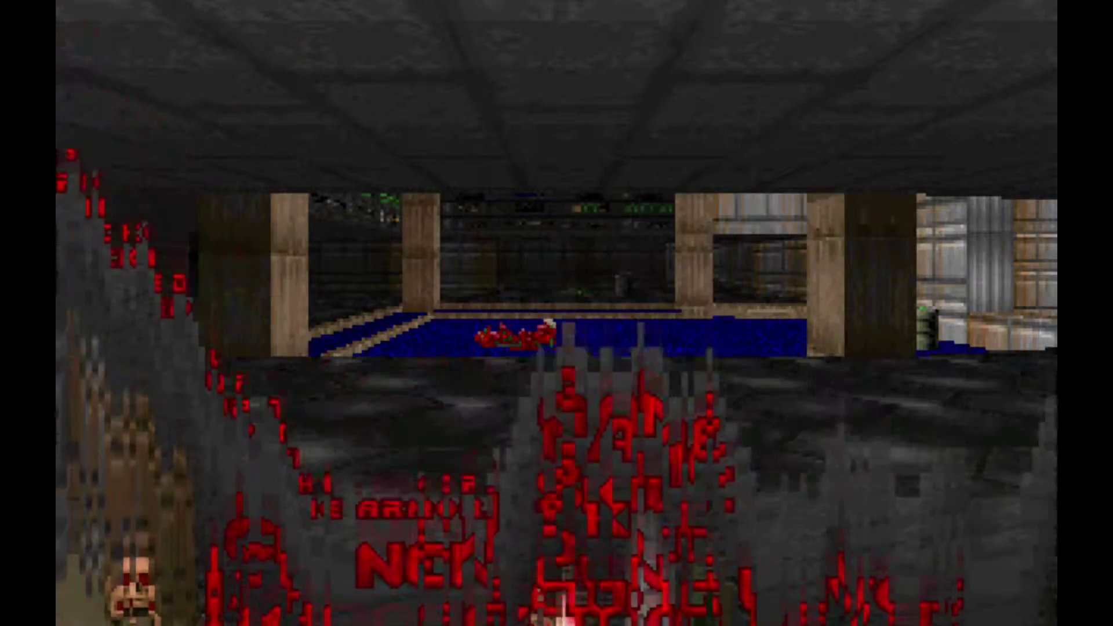
key("Left")
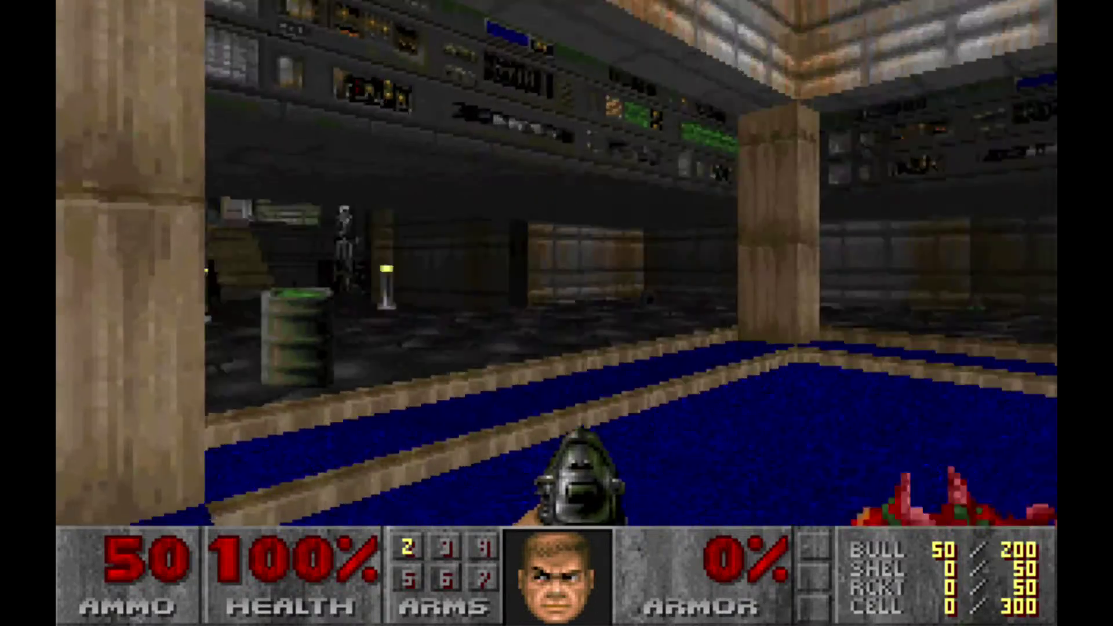
key("Up")
key("ctrl")
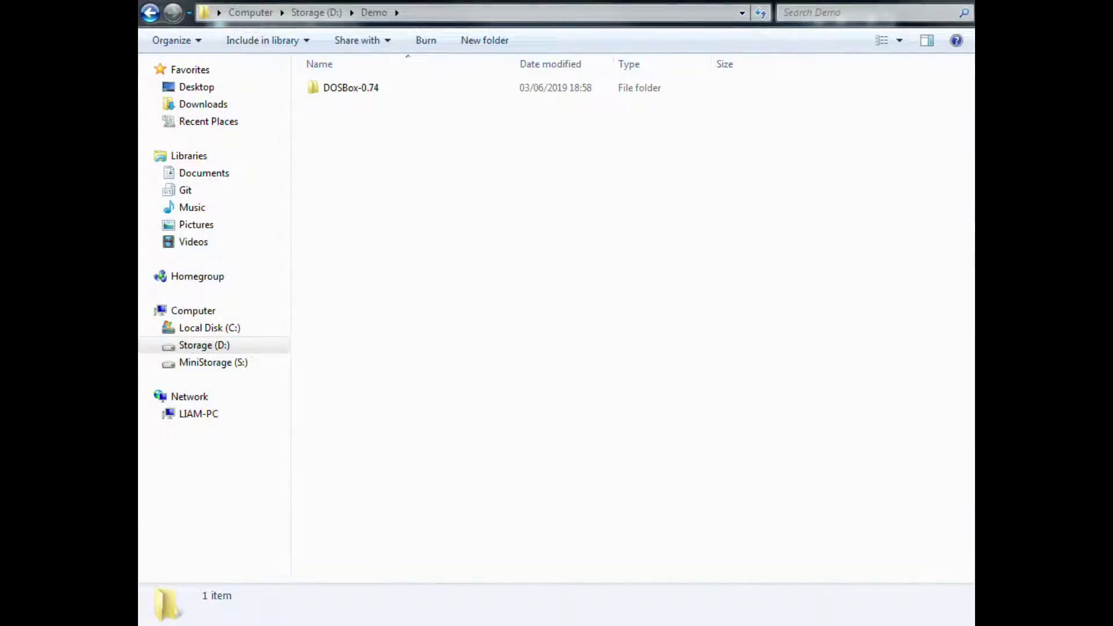
- Create a new folder named DosGames inside D:\Demo
right_click(368, 164)
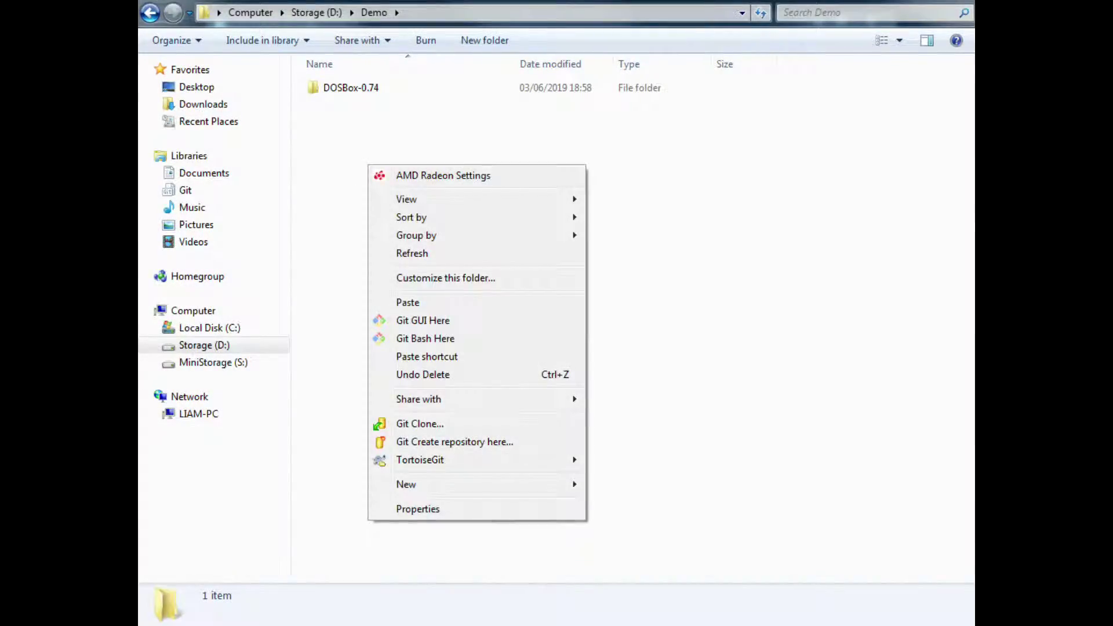
mouse_move(406, 484)
left_click(620, 484)
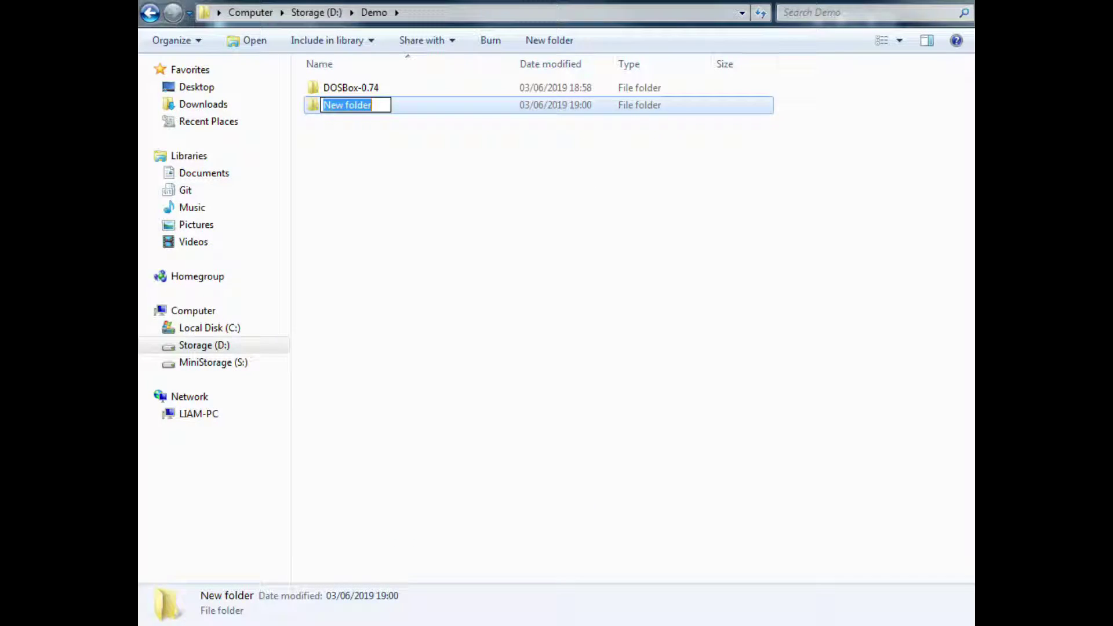
type("DosGames")
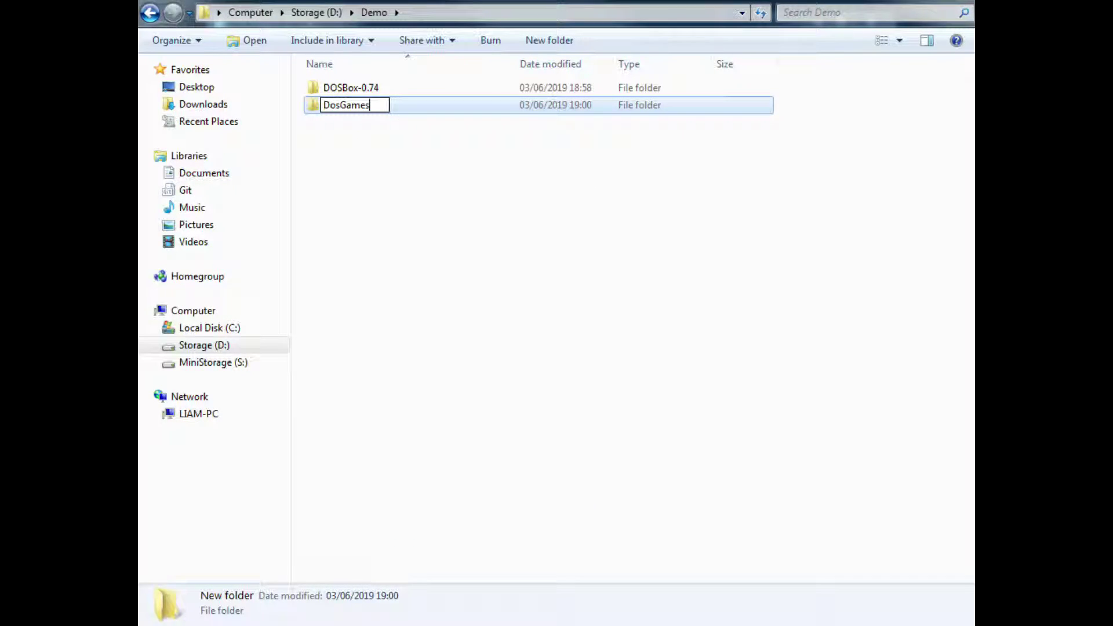
key("Return")
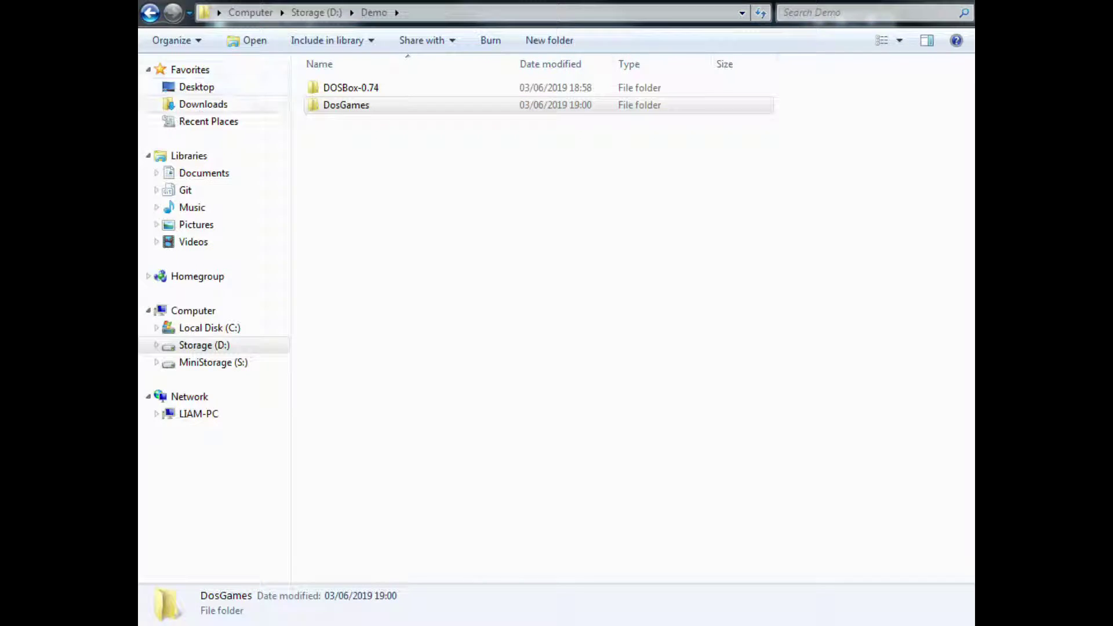
- Paste the copied DOOMS folder into DosGames, check its files and return to the Demo folder
right_click(320, 103)
left_click(362, 488)
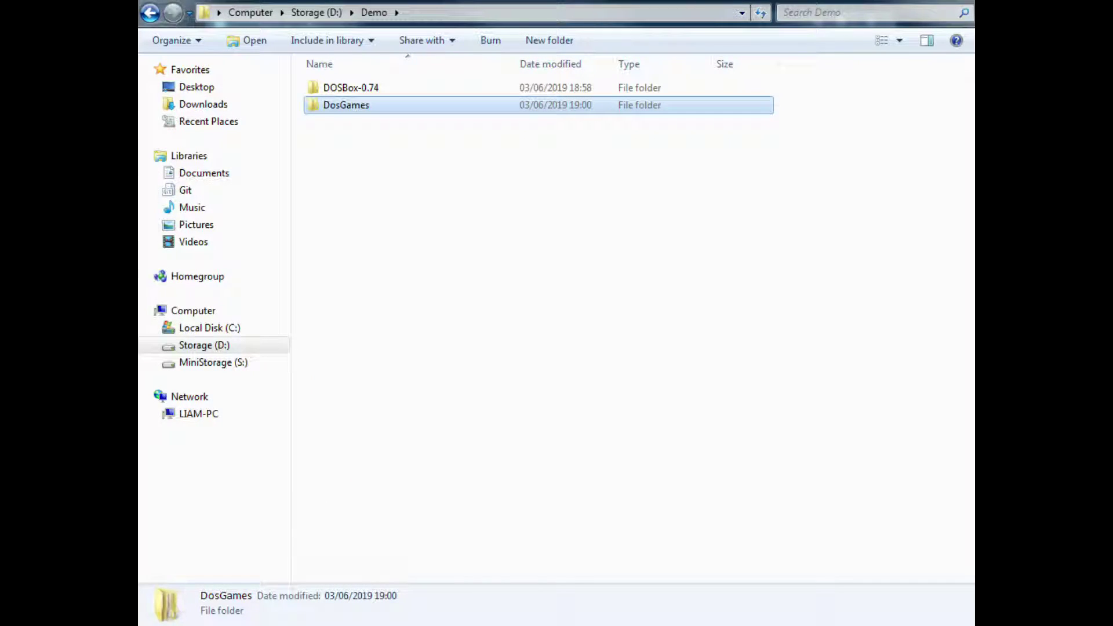
key("Return")
double_click(341, 88)
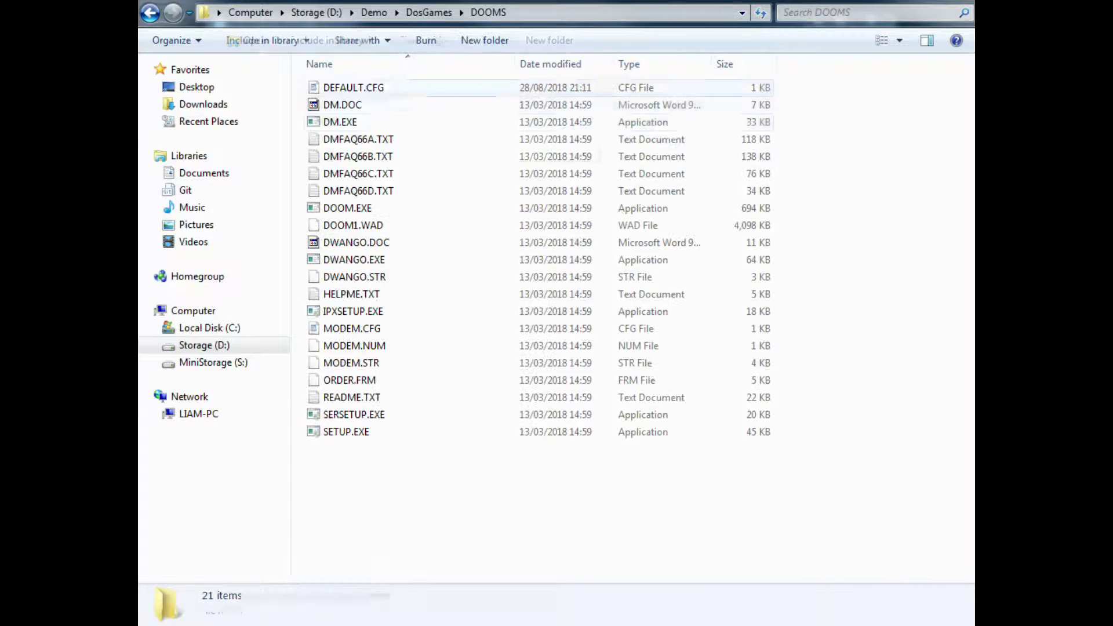
key("BackSpace")
key("BackSpace")
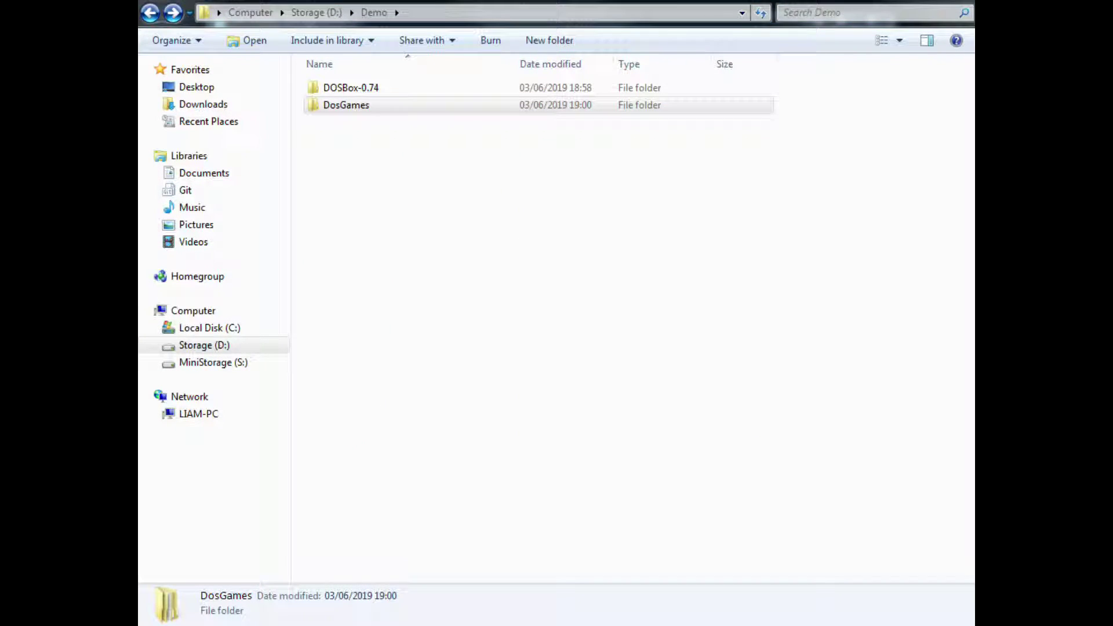
- Open the DOSBox 0.74 options, add "mount c D:\Demo\DosGames" and "c:" to the end of the [autoexec] section, and close the file
double_click(406, 87)
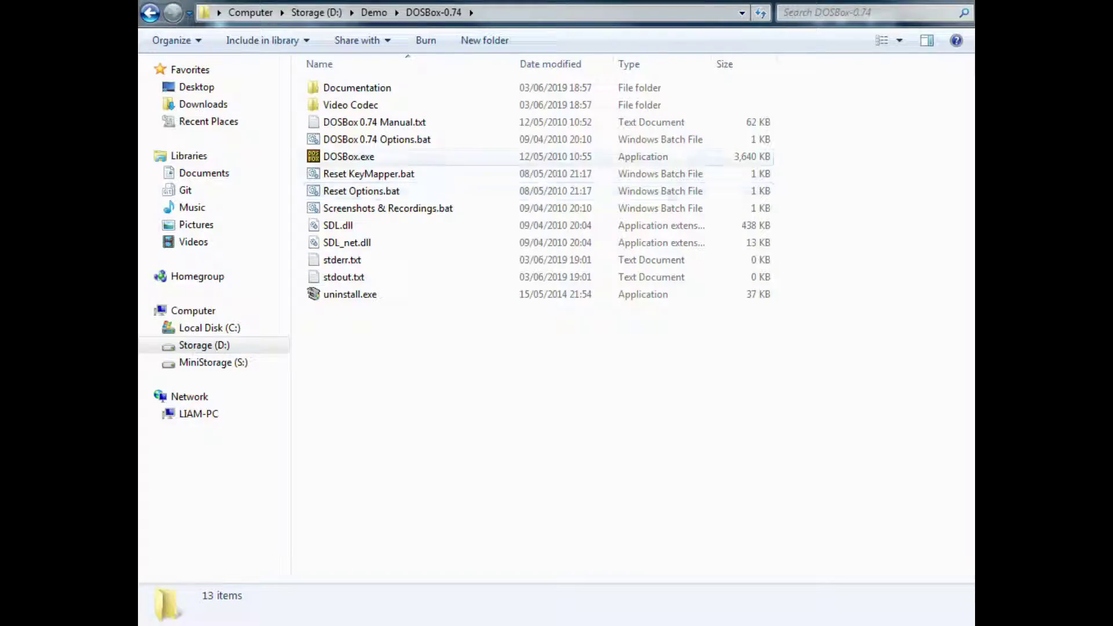
double_click(376, 139)
left_click_drag(954, 209, 953, 551)
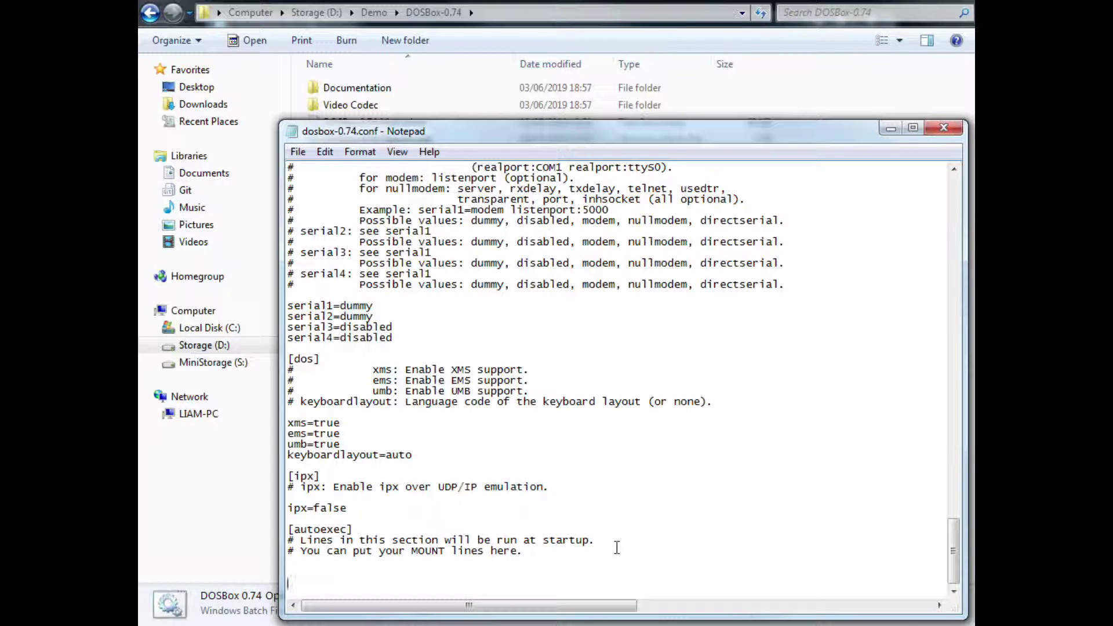
type("mount c D:\\Demo\\")
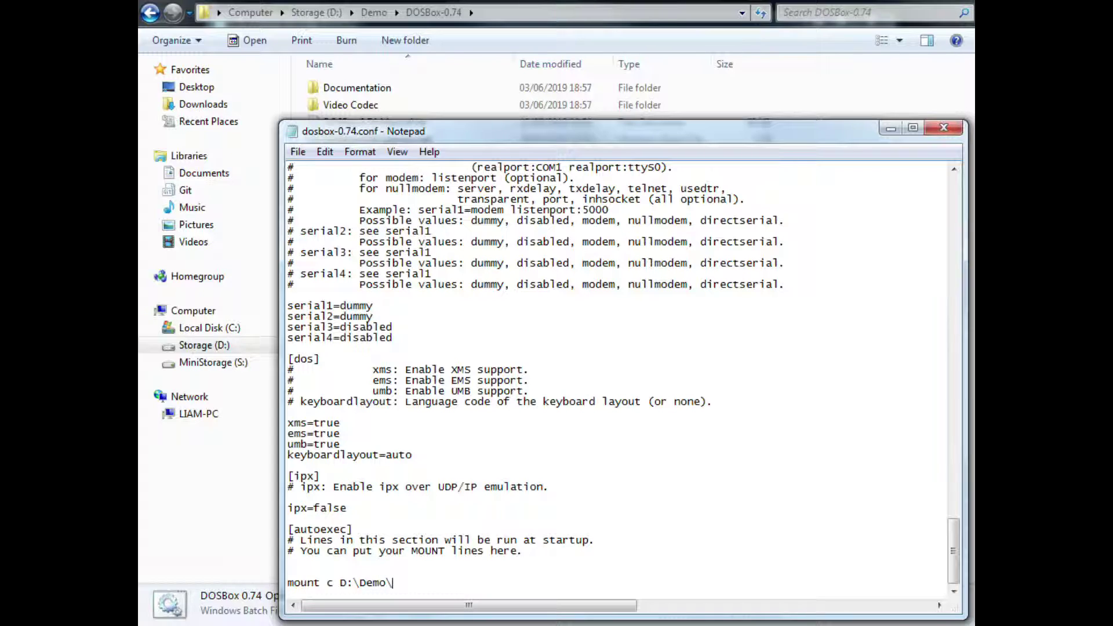
type("DosGames")
key("Return")
key("Return")
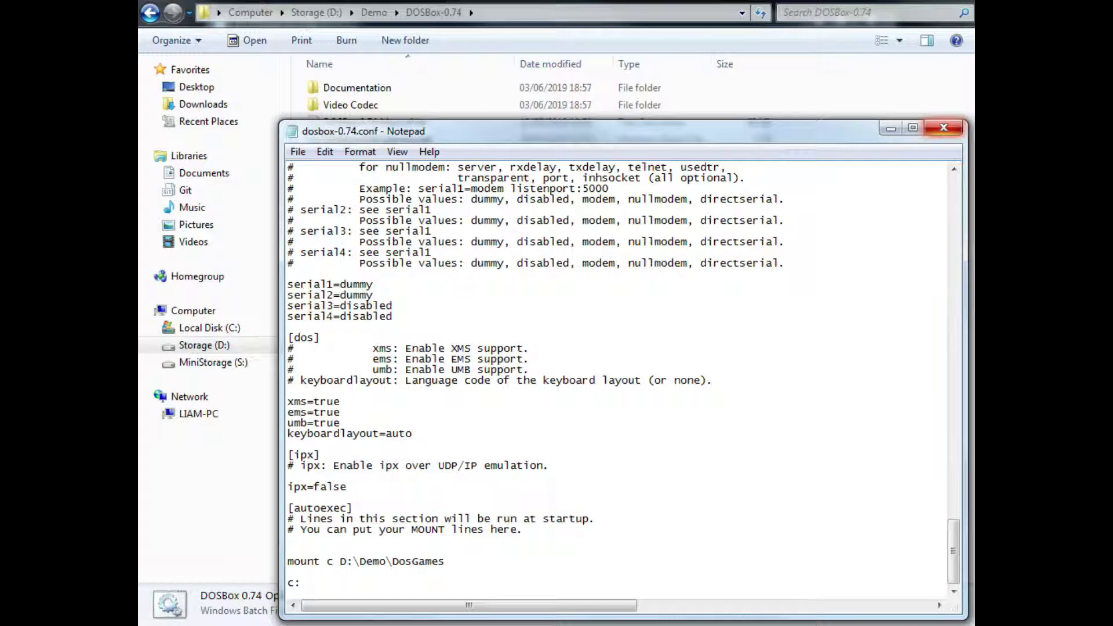
left_click(944, 127)
- Launch DOSBox.exe, list the contents of the mounted C drive and close DOSBox
left_click(371, 156)
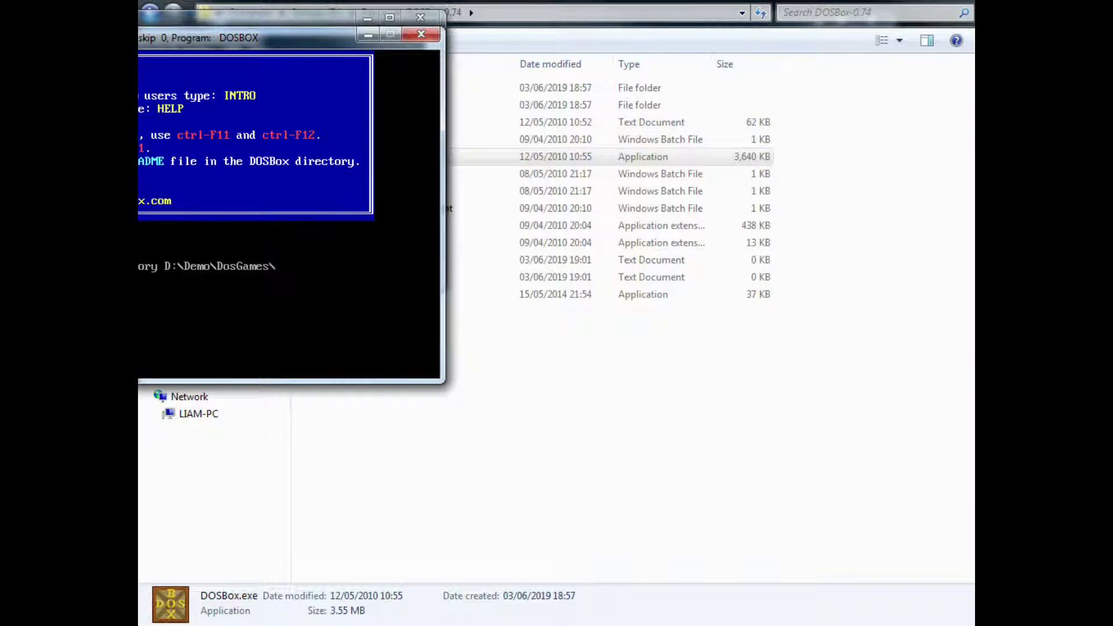
left_click_drag(209, 38, 646, 169)
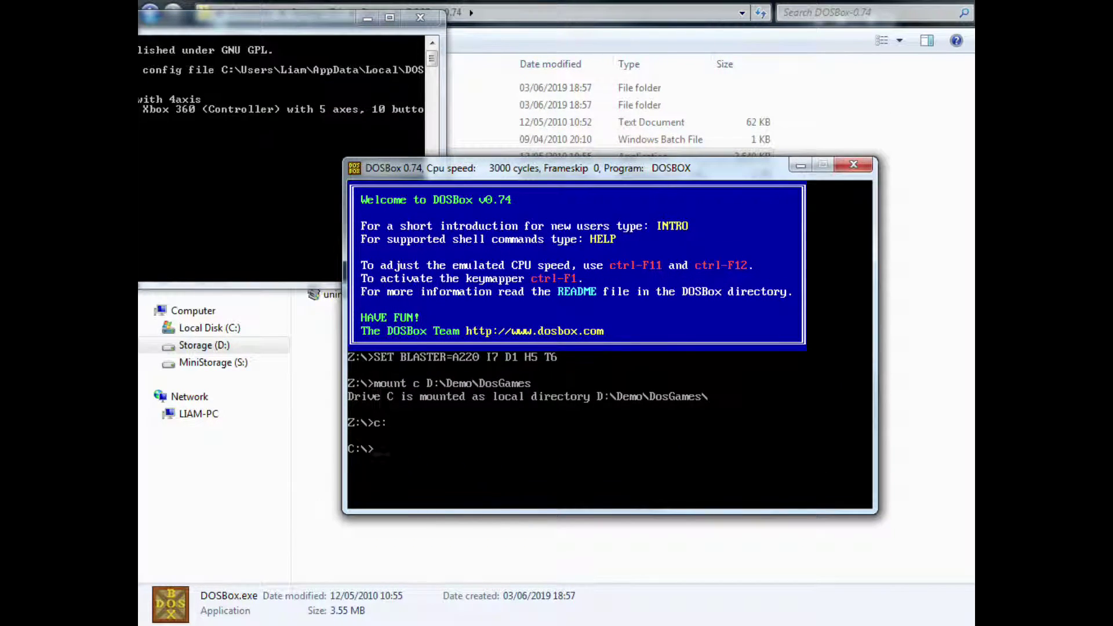
type("dir")
key("Return")
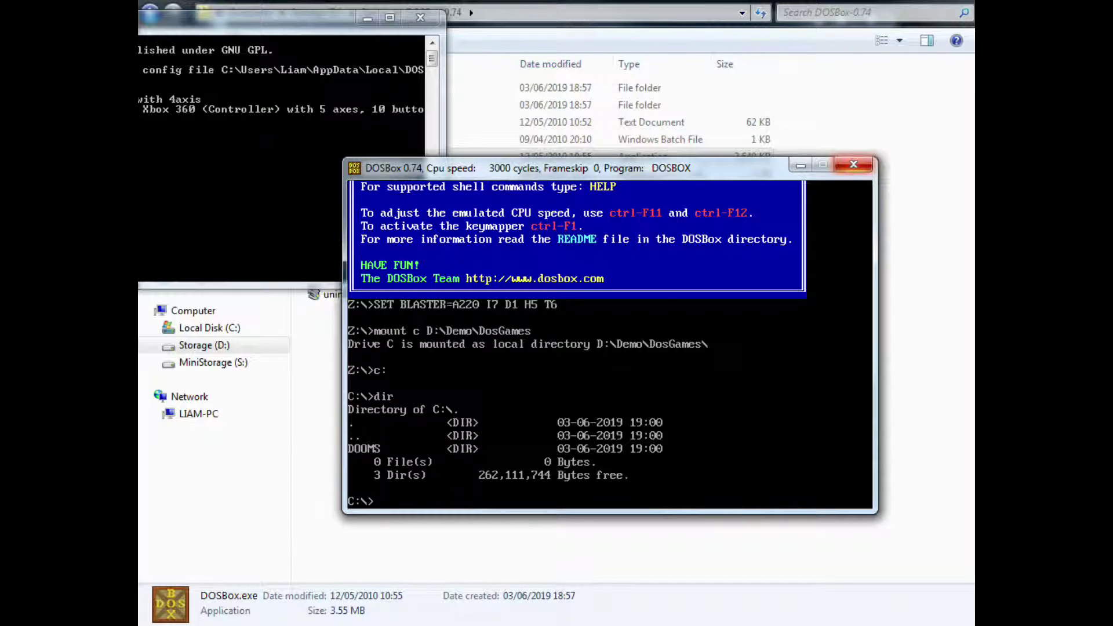
left_click(854, 165)
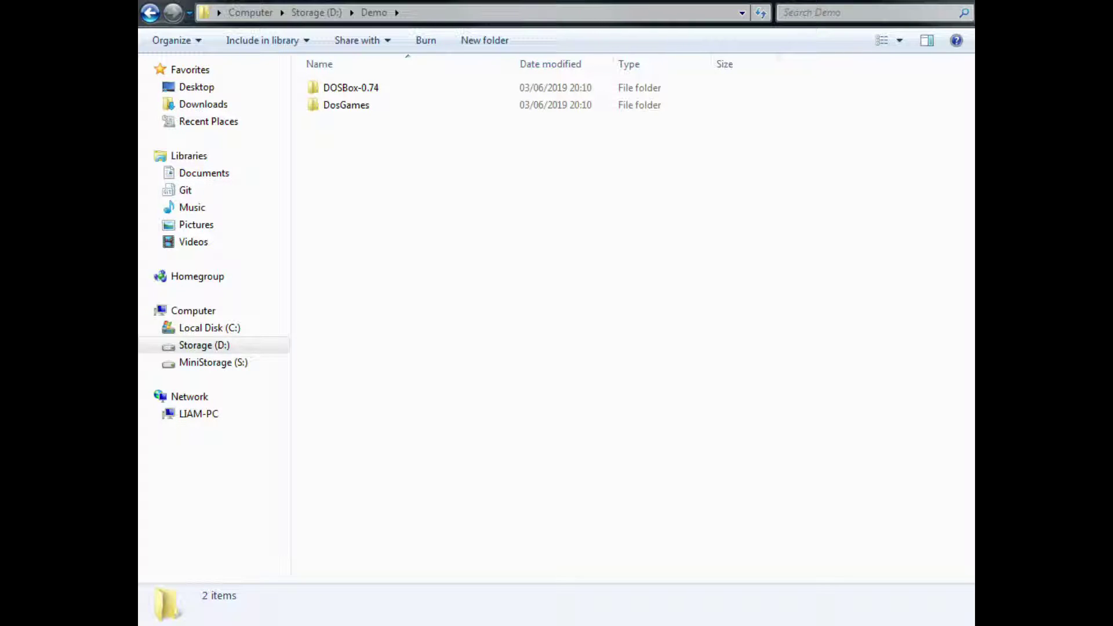
- Paste the copied carmamaxpack.bin and carmamaxpack.cue files into the DosGames folder
double_click(346, 105)
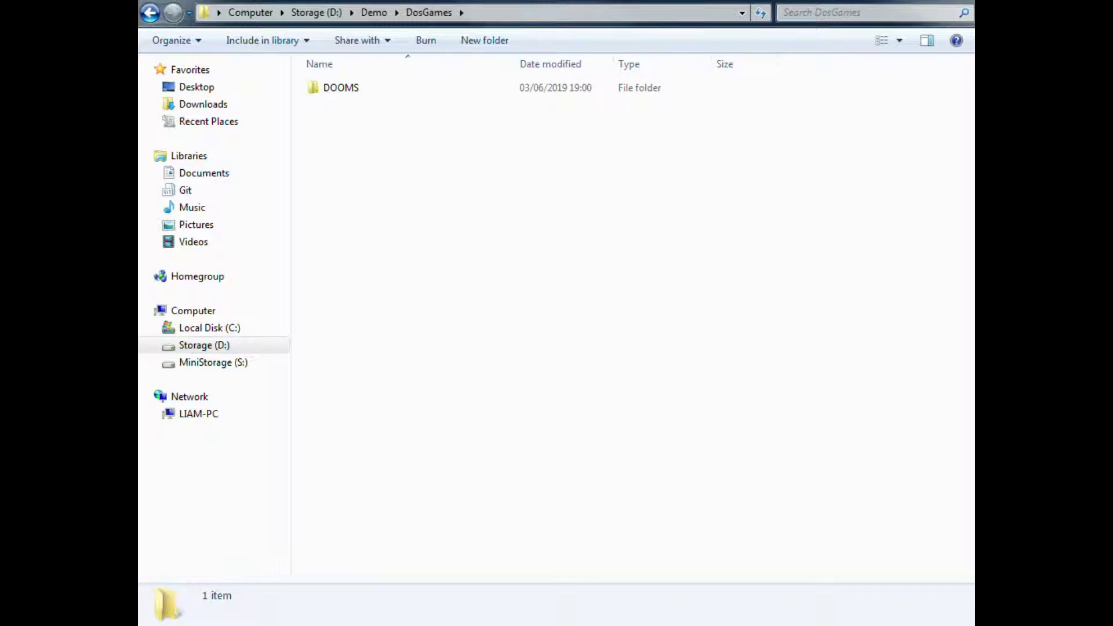
right_click(371, 169)
left_click(447, 306)
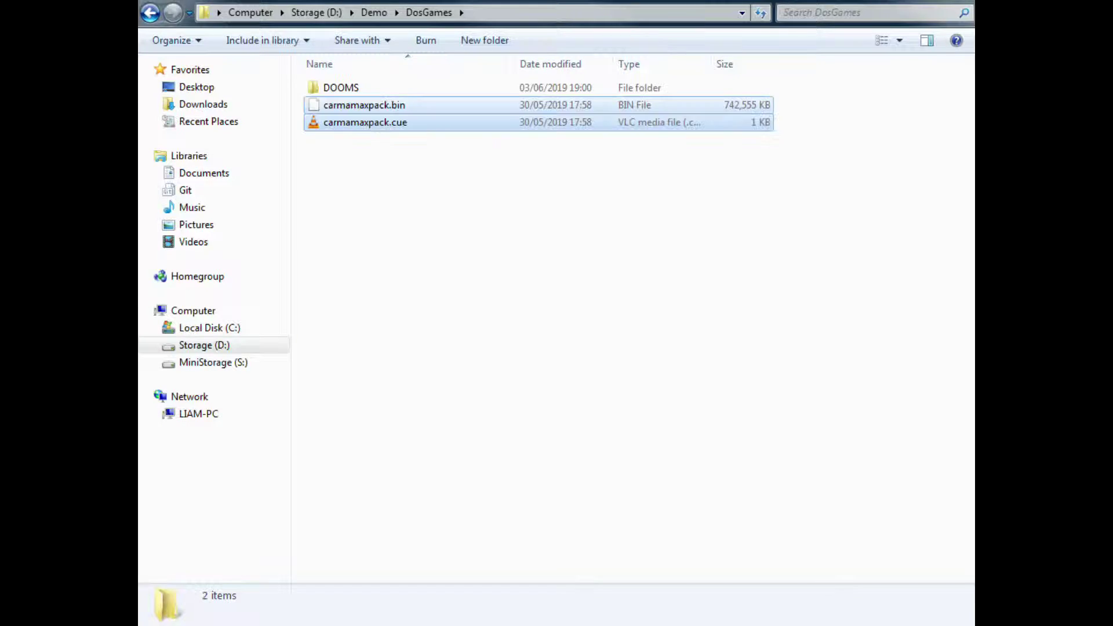
- Go to the DOSBox-0.74 folder and reopen the DOSBox 0.74 options at the [autoexec] section
key("BackSpace")
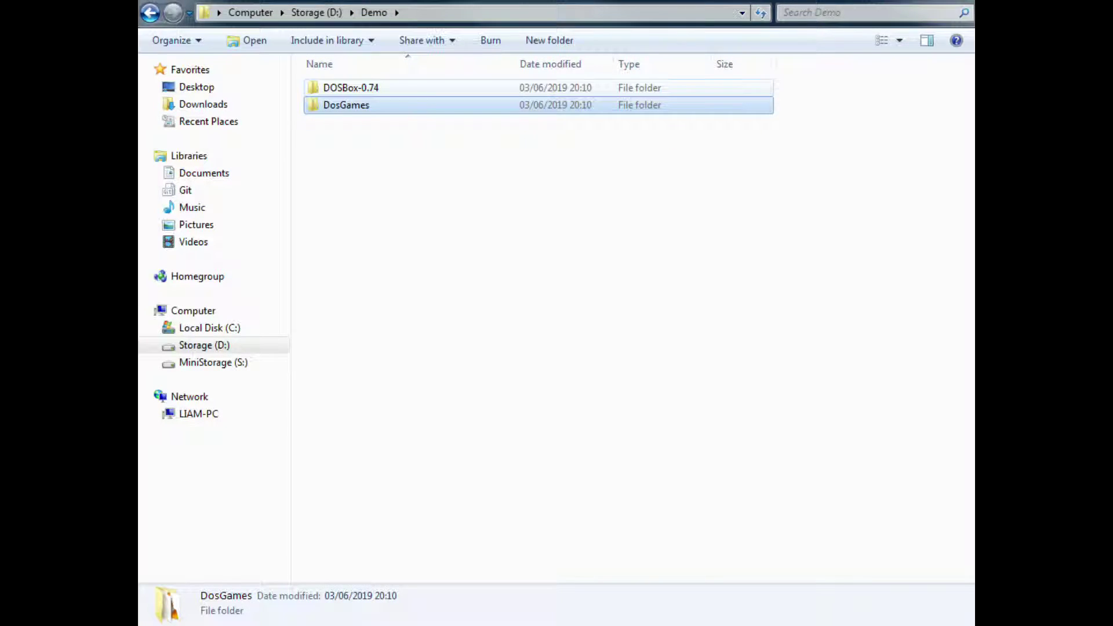
key("Up")
key("Return")
double_click(377, 139)
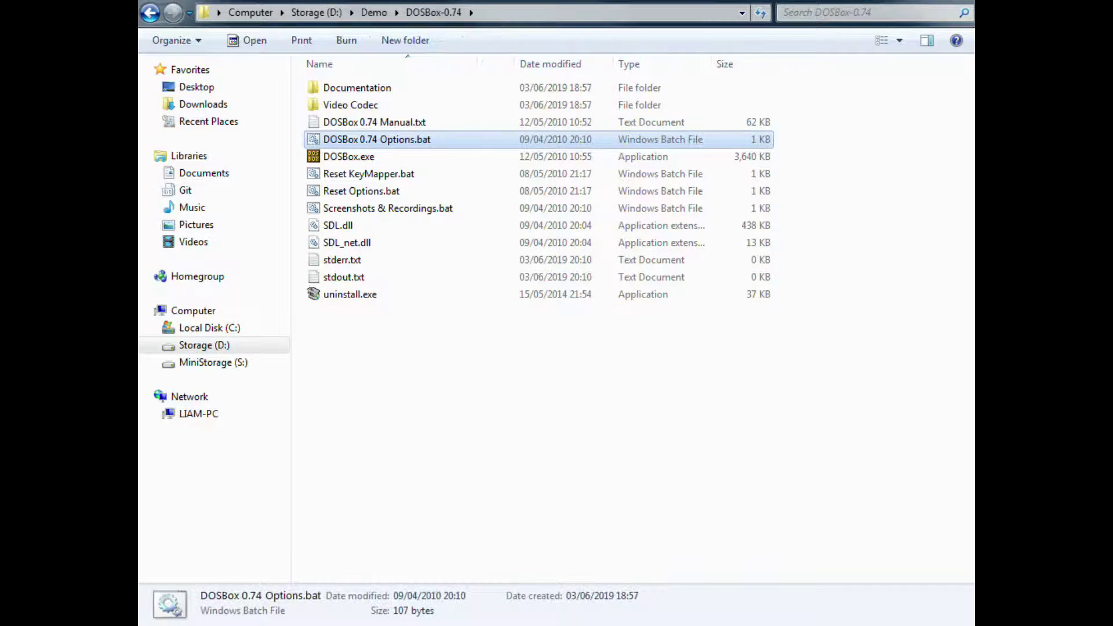
left_click_drag(903, 126, 903, 475)
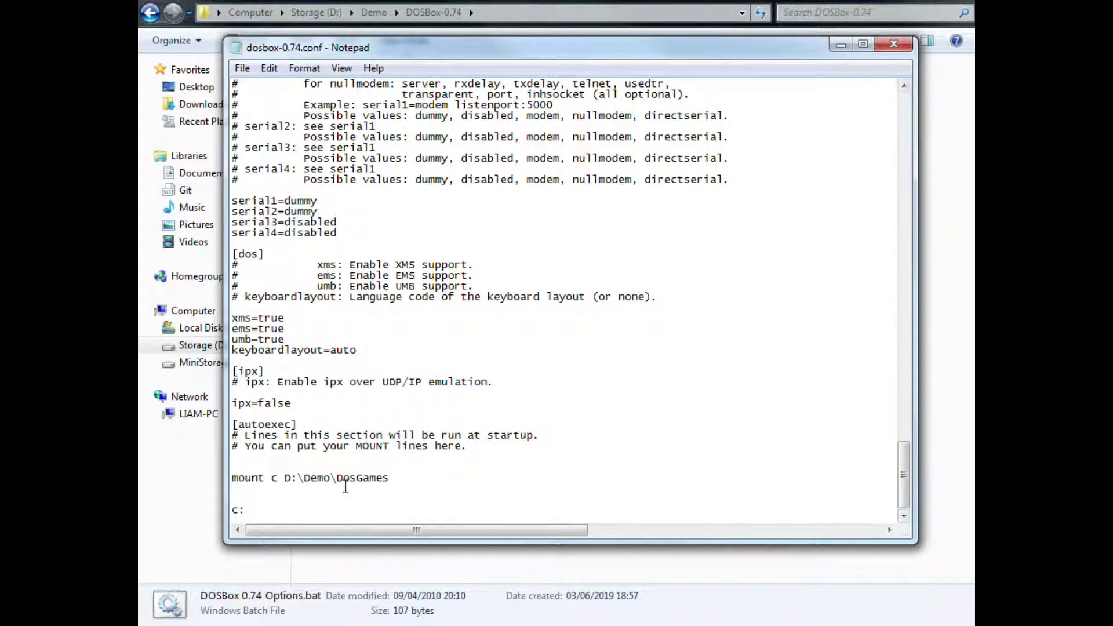
- Add the line "imgmount d D:\Demo\DosGames\carmamaxpack.bin -t iso" below the mount line in [autoexec] and close the file
left_click(442, 500)
key("Delete")
key("Delete")
key("Delete")
type("imgmou")
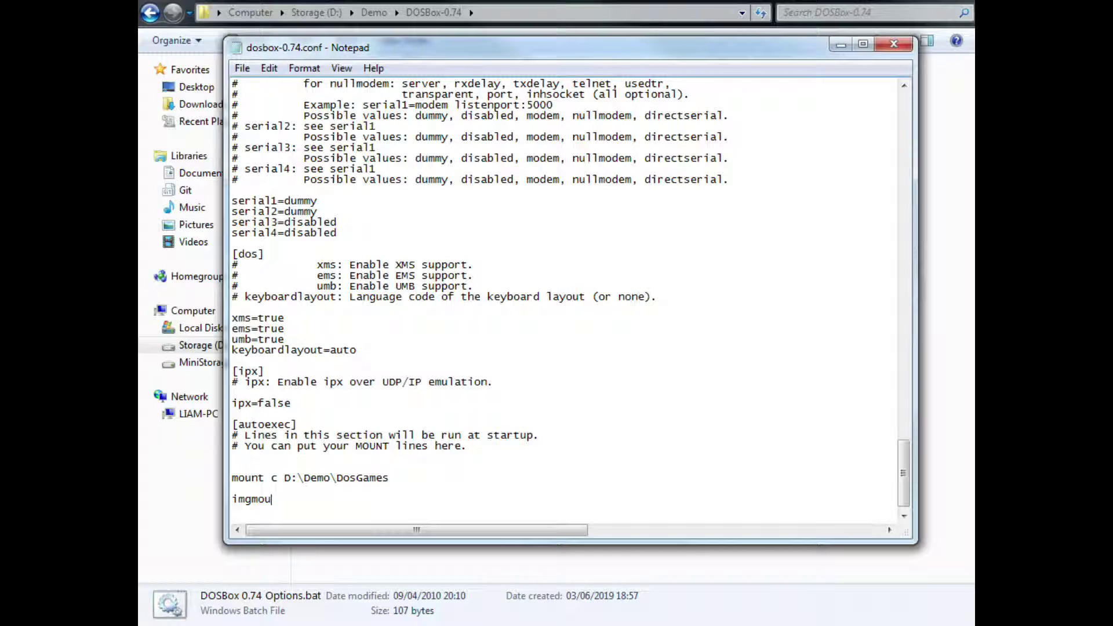
type("nt d D:\\Demo\\DosGames")
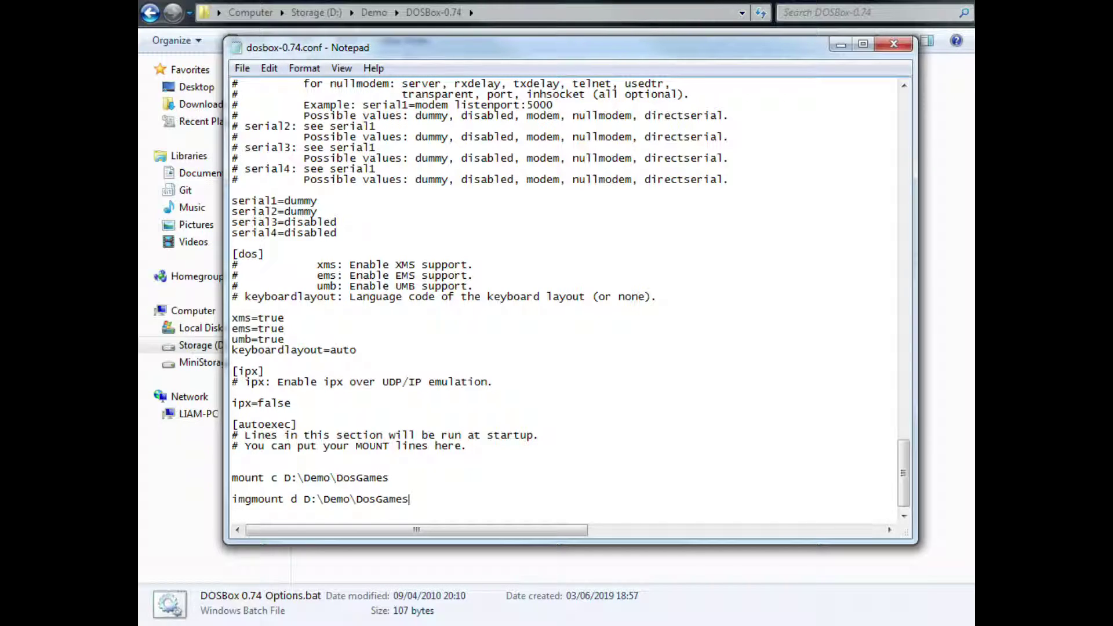
type("\\carmamaxpack.bin -t iso")
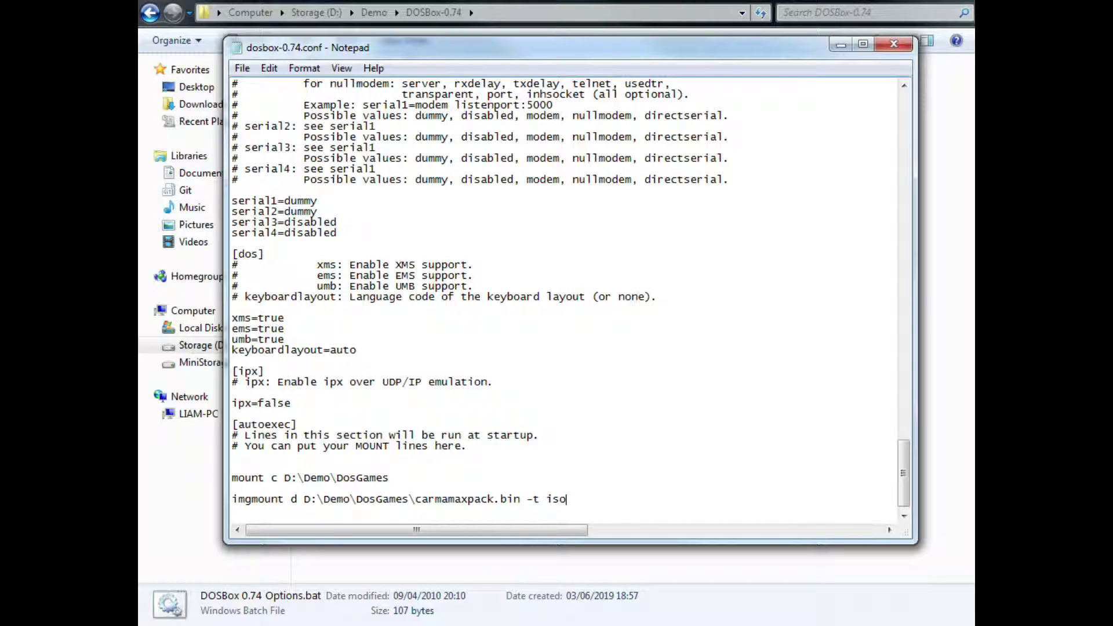
left_click(893, 44)
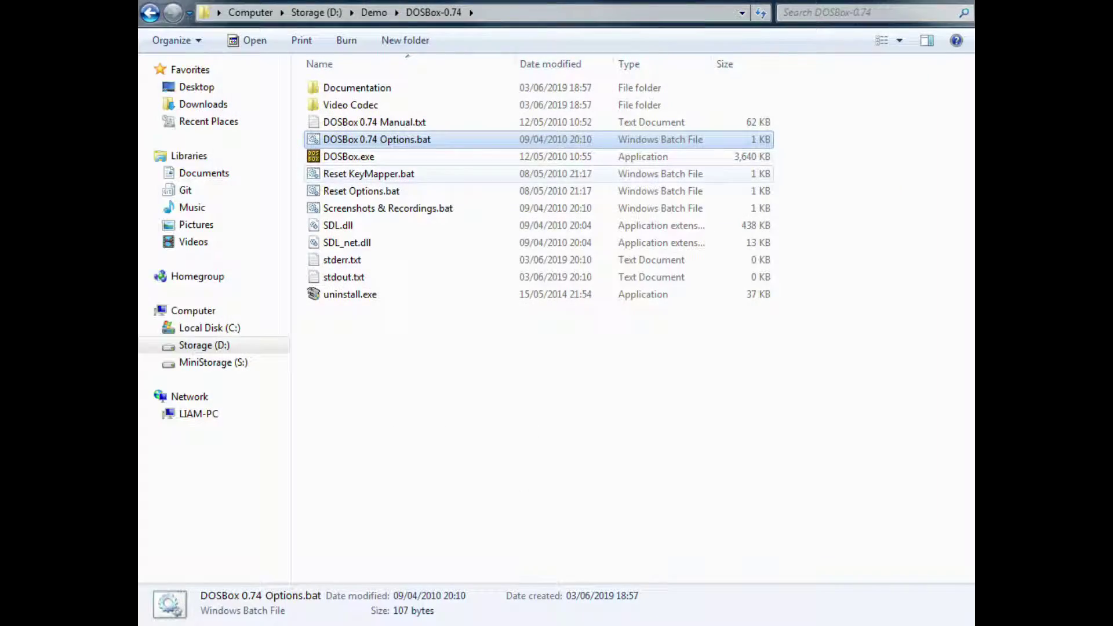
- Launch DOSBox.exe, switch to the mounted D drive and list its contents
double_click(371, 156)
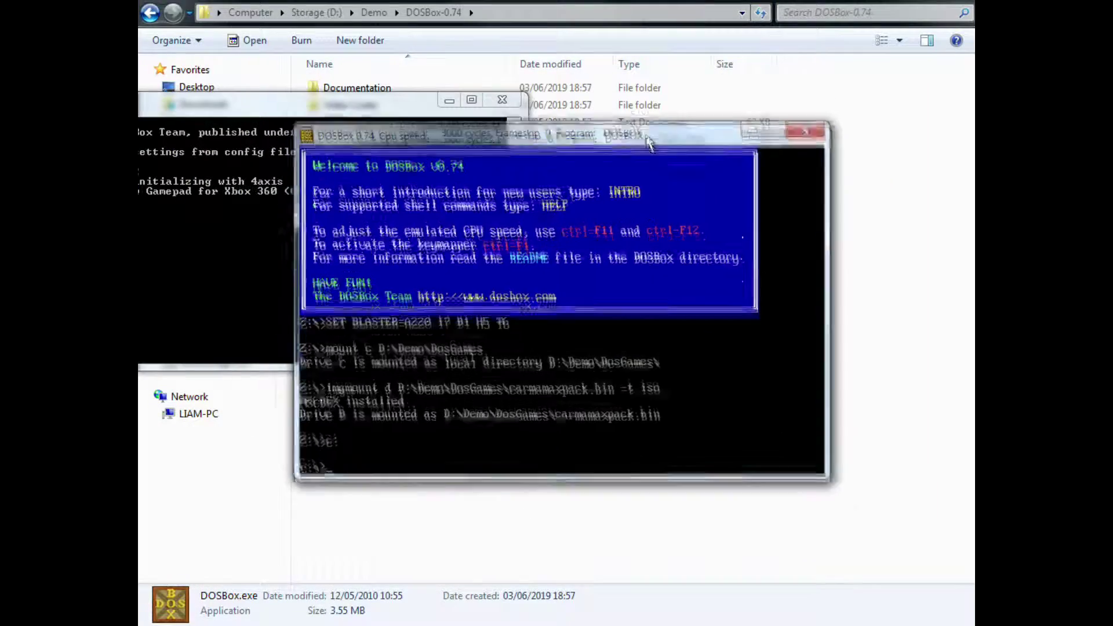
type("d:")
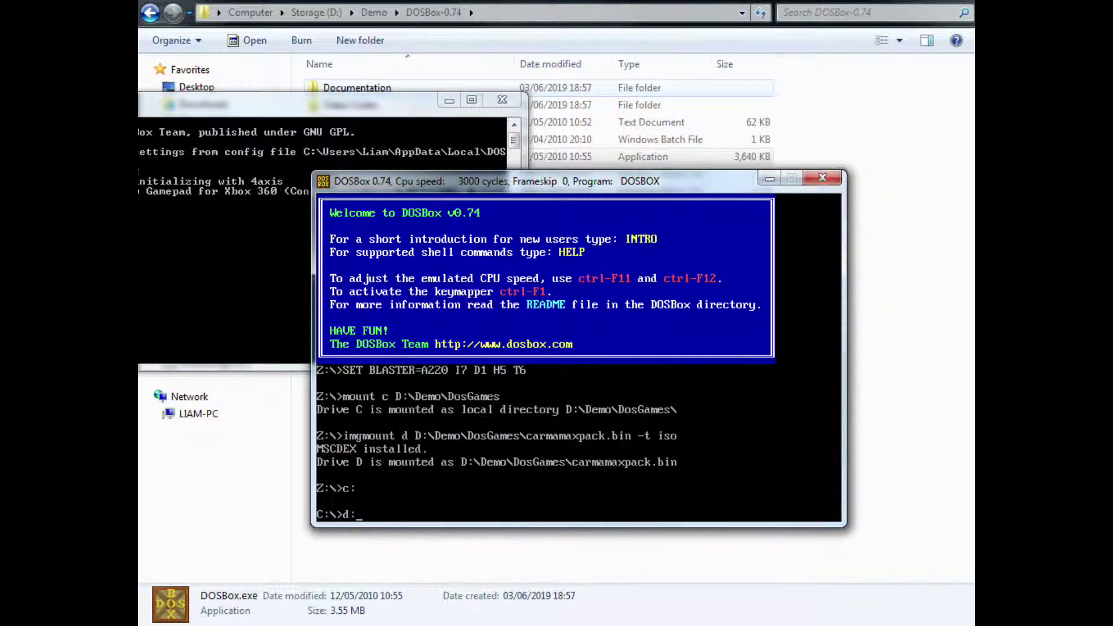
key("Return")
type("dir")
key("Return")
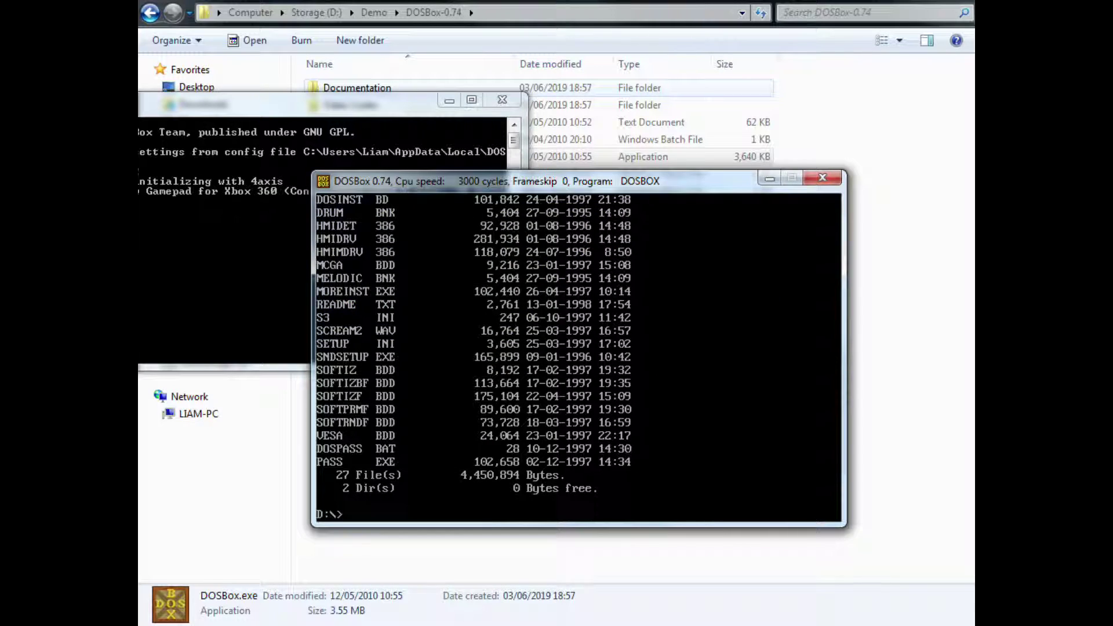
type("SETUP.INI")
key("BackSpace")
key("BackSpace")
key("BackSpace")
key("BackSpace")
key("BackSpace")
key("BackSpace")
key("BackSpace")
key("BackSpace")
key("BackSpace")
- List the contents of the D drive one page at a time with dir /p
type("dir /p")
key("Return")
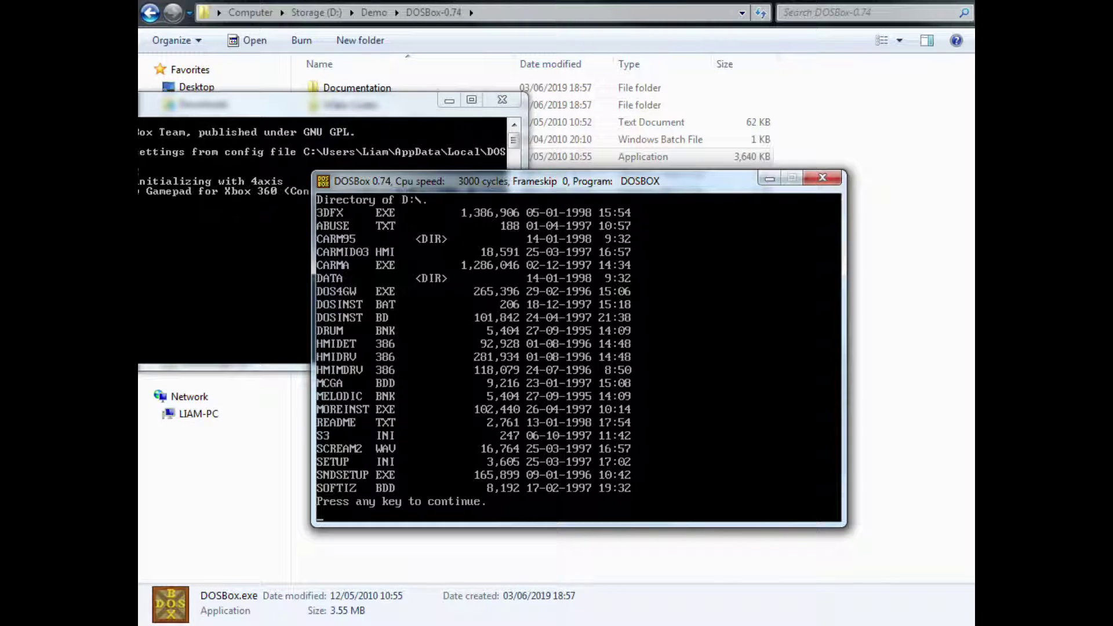
- Run DOSINST.BAT from the D drive and install Carmageddon to the directory C:\CARMA
key("space")
type("DOSINST.BAT")
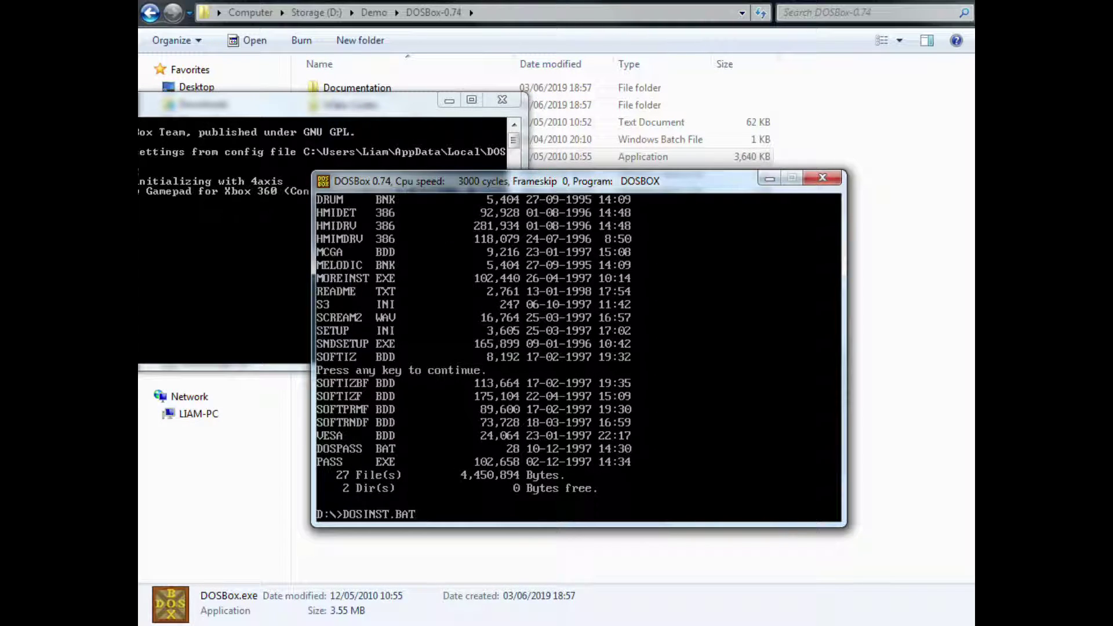
key("Return")
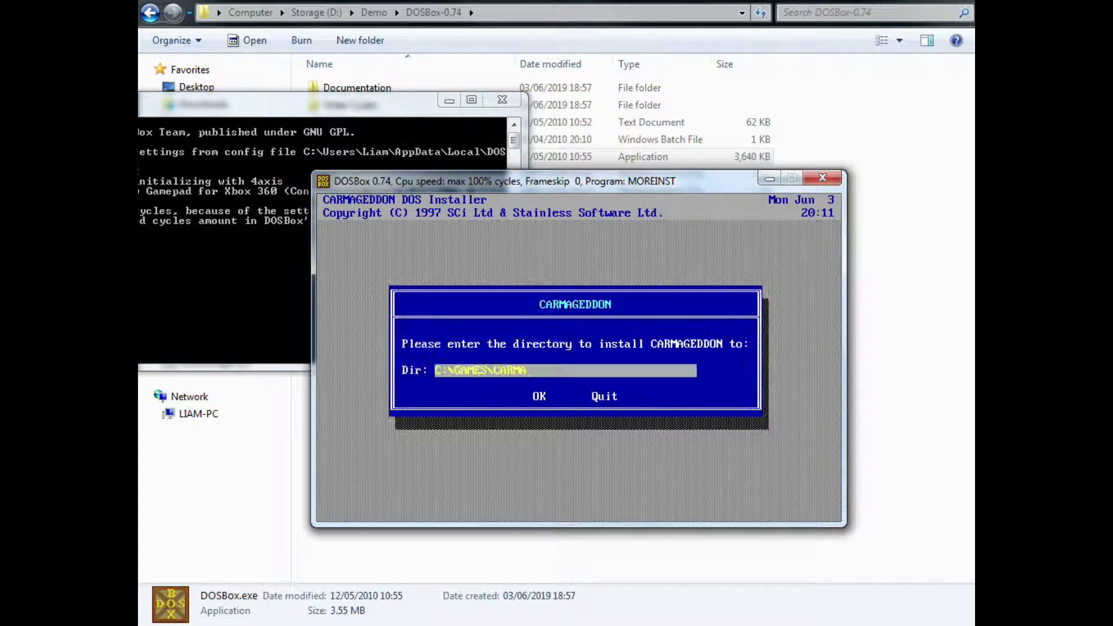
key("Return")
type("C:\\CARMA")
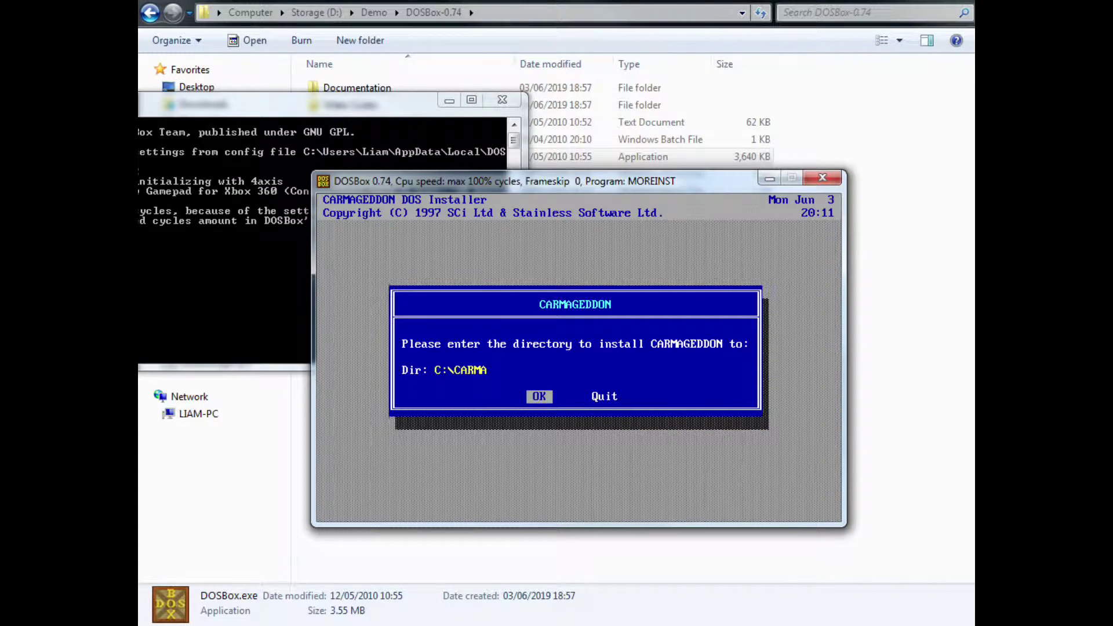
key("Return")
key("Return")
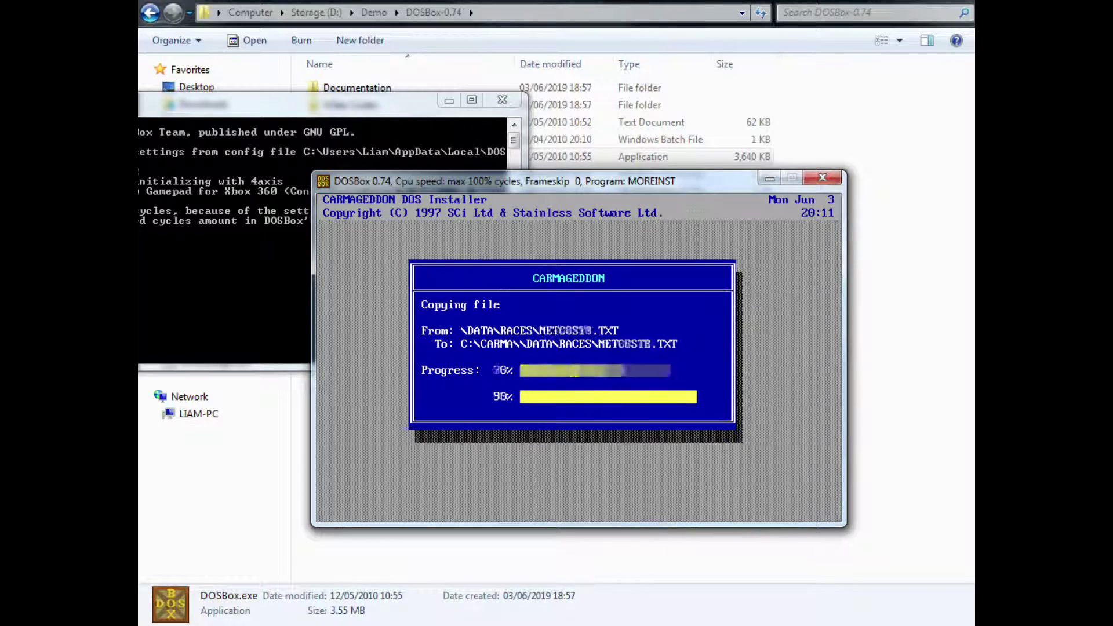
- Accept the Carmageddon sound setup with Sound Blaster 16/AWE32 as digital device on port 220, DMA 1, IRQ 7
key("Return")
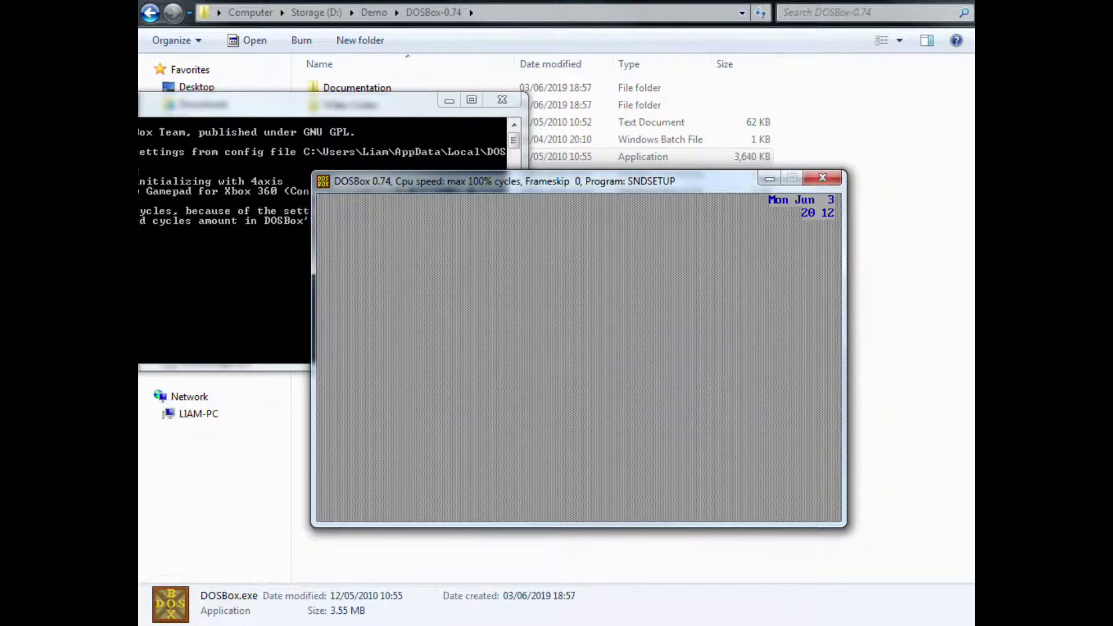
key("Return")
key("Return")
key("Return")
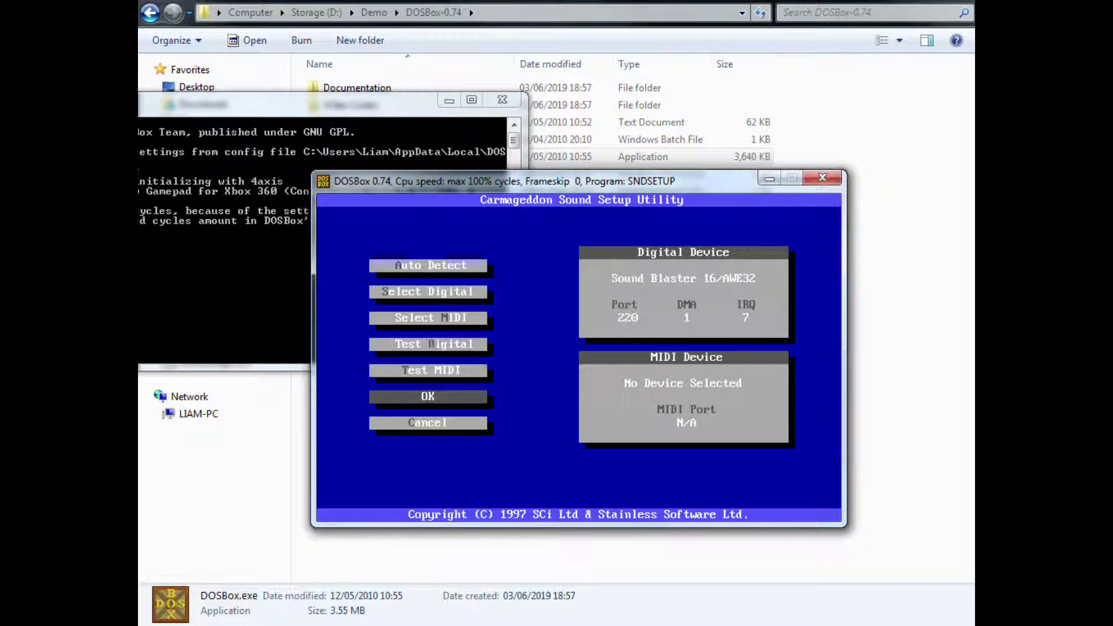
key("Return")
- Go up to the root of C, list its contents and enter the CARMA folder
type("cd ..")
key("Return")
type("dir ")
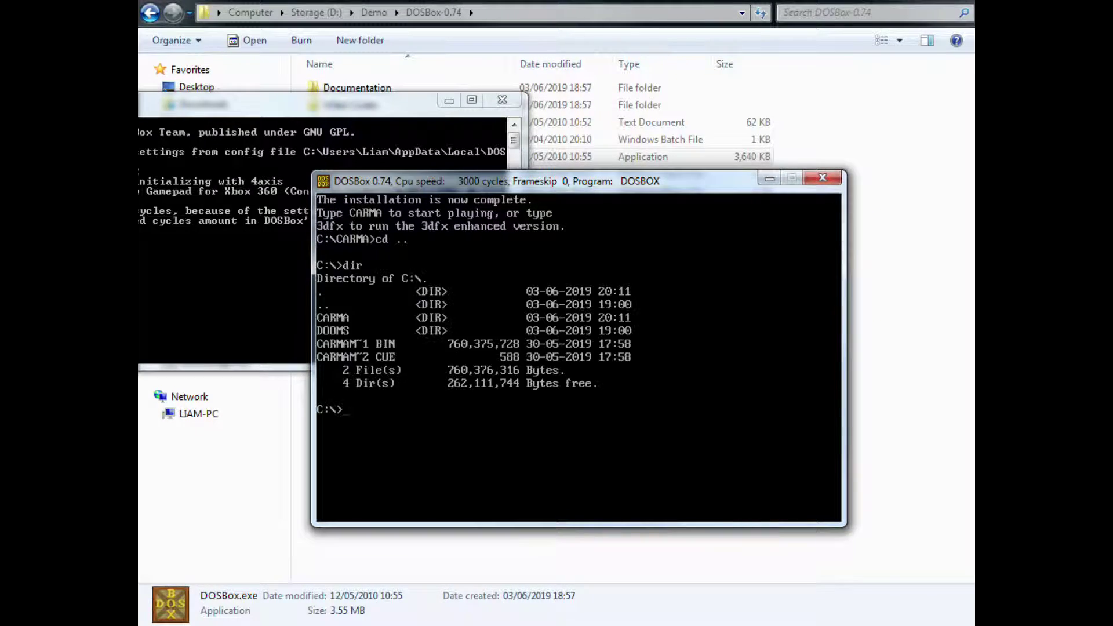
type("cd CARMA")
key("Return")
- Start CARMA.EXE, enter the game's access password, and quit the game once it has loaded
type("CARMA.EXE")
key("Return")
type("****")
key("Return")
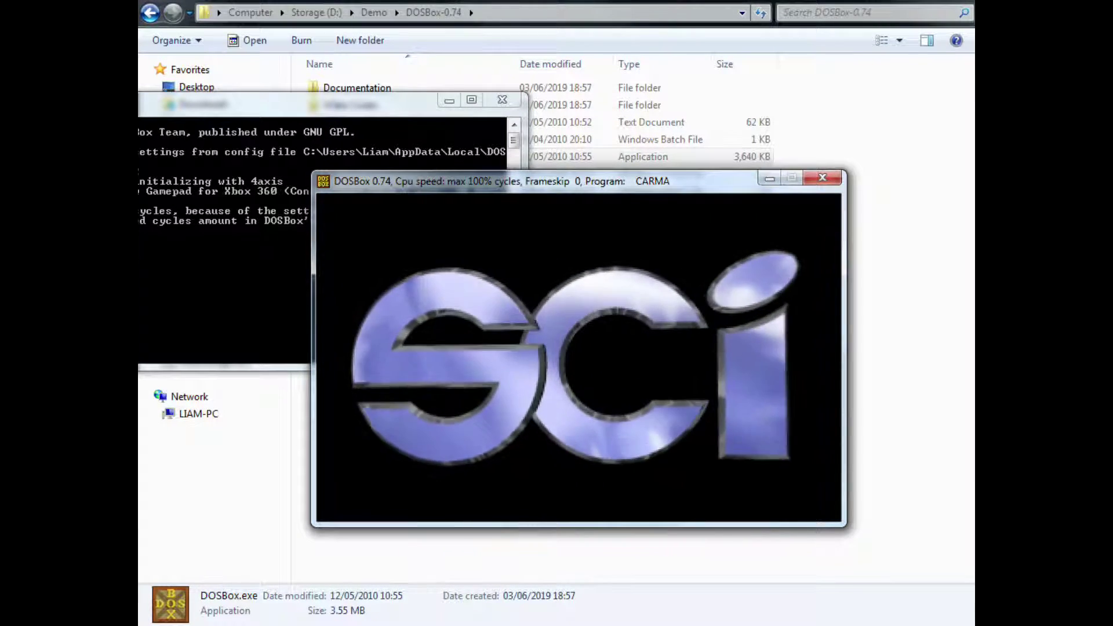
key("Return")
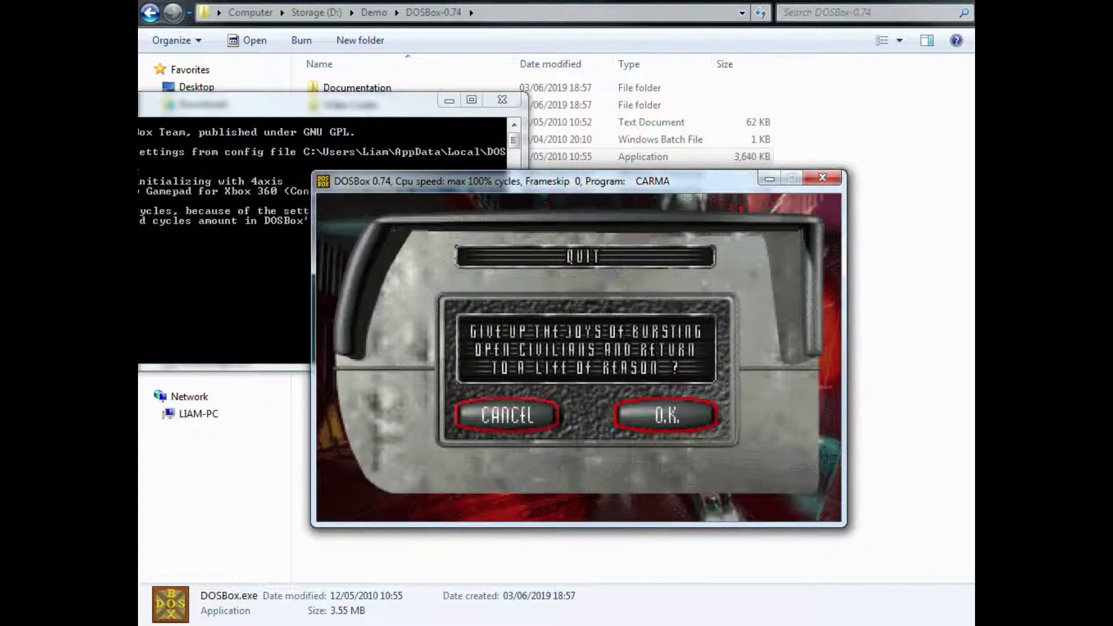
key("Return")
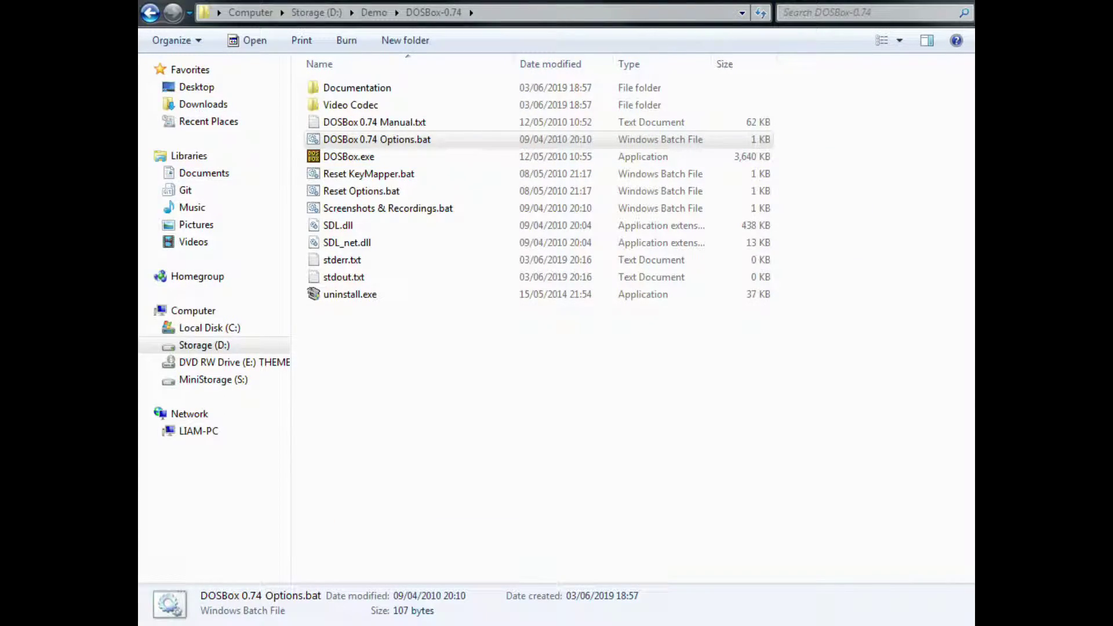
- Open the DOSBox 0.74 options file and comment out the imgmount line in [autoexec] with #
double_click(377, 139)
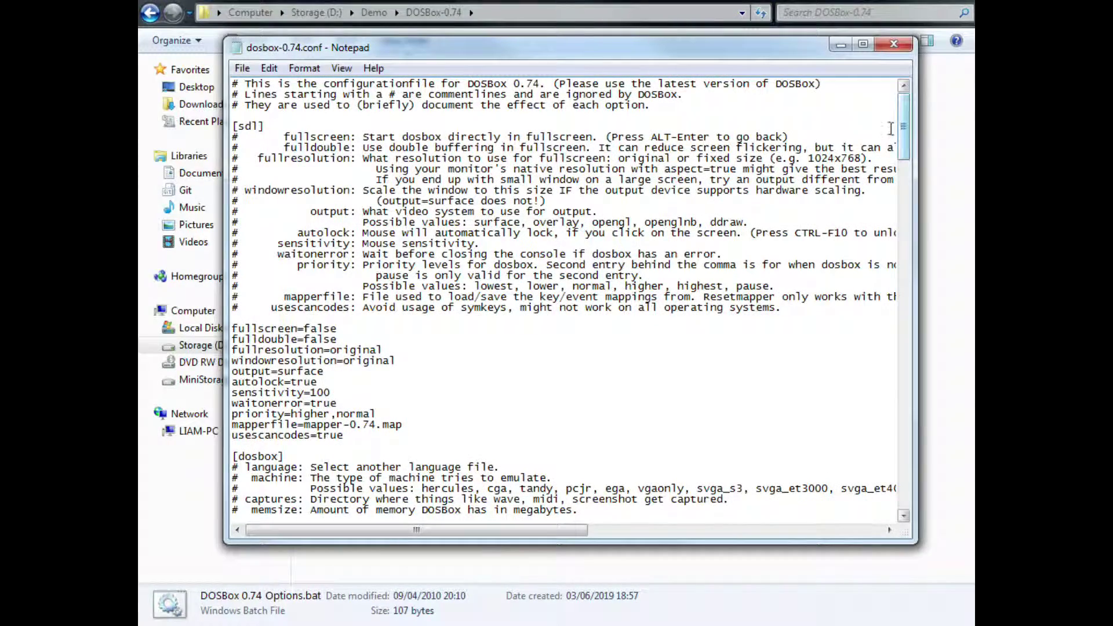
left_click_drag(904, 128, 904, 477)
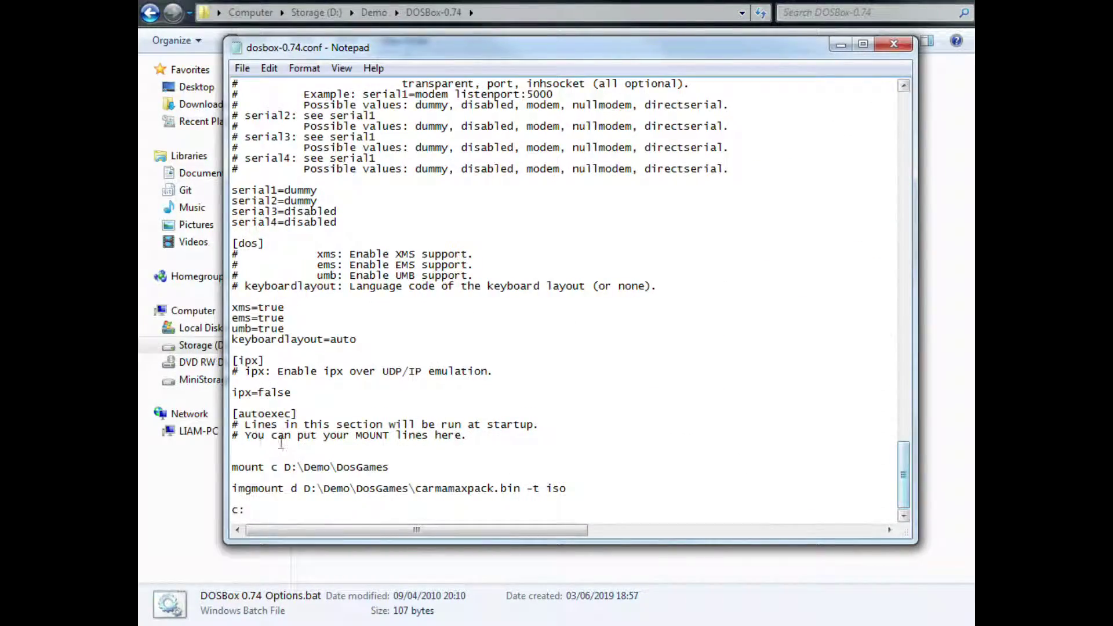
left_click(235, 488)
type("#")
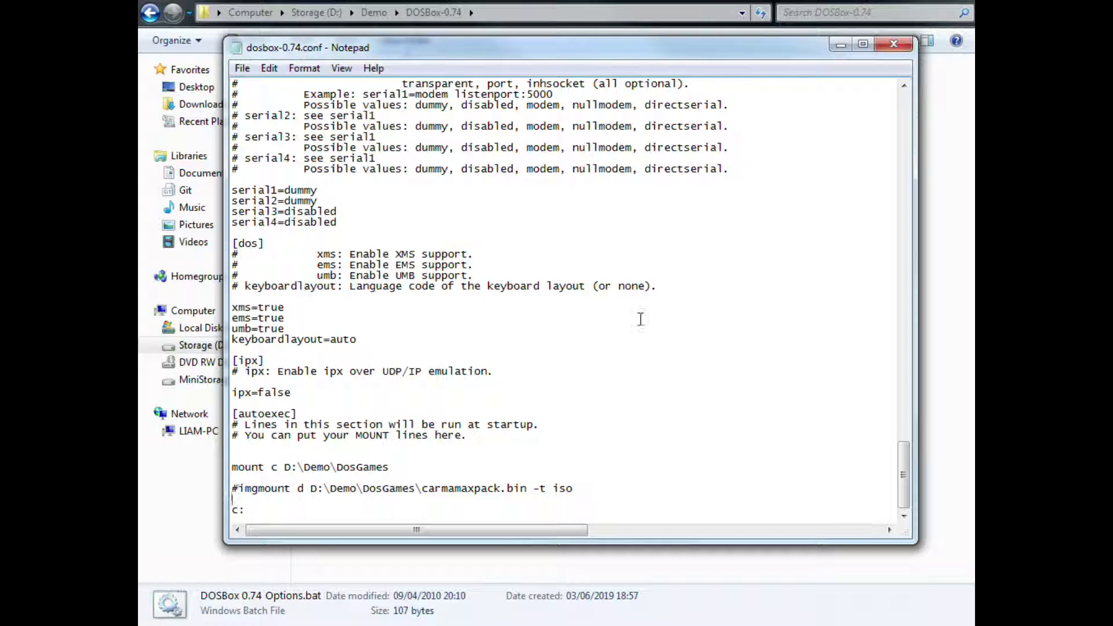
- Add the line "mount d E:\ -t cdrom" below the commented-out imgmount line and close the configuration file
key("Down")
key("Return")
key("Return")
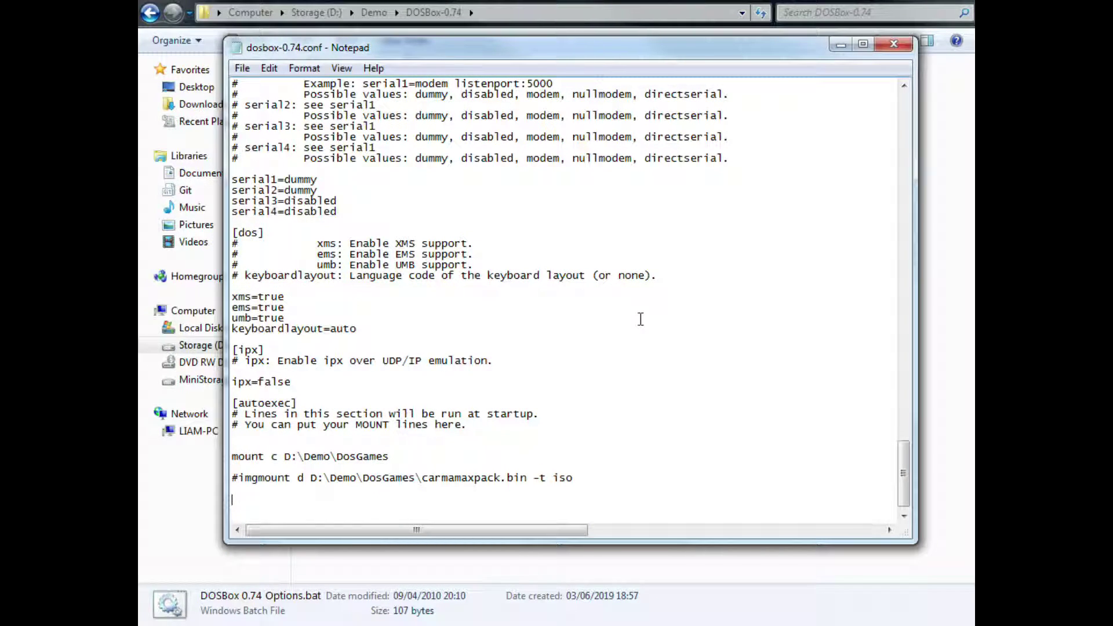
key("alt+Tab")
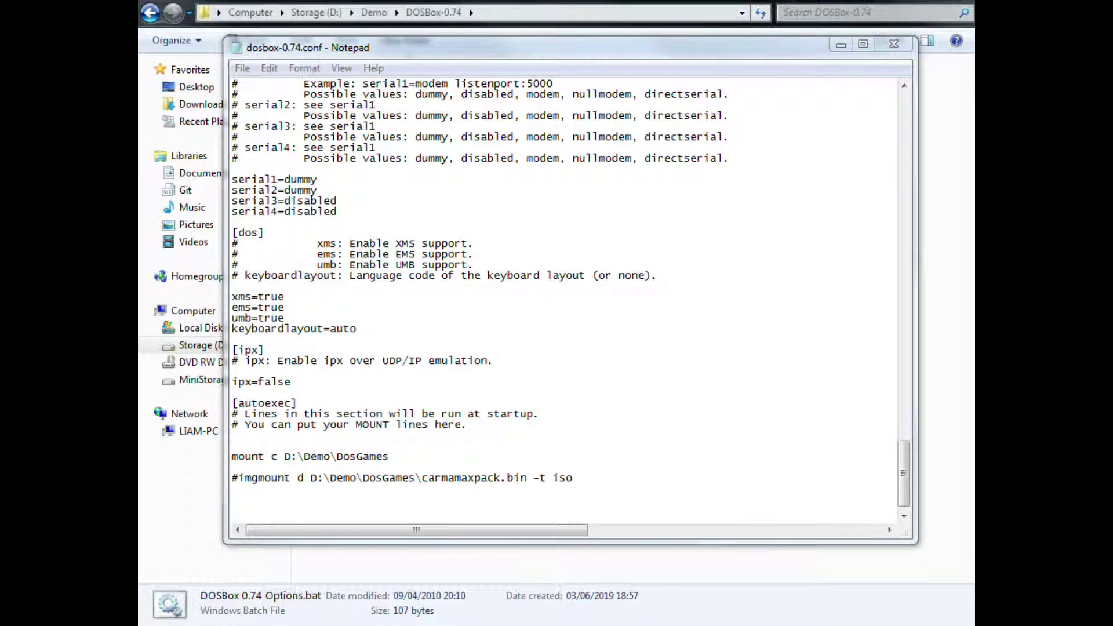
key("alt+Tab")
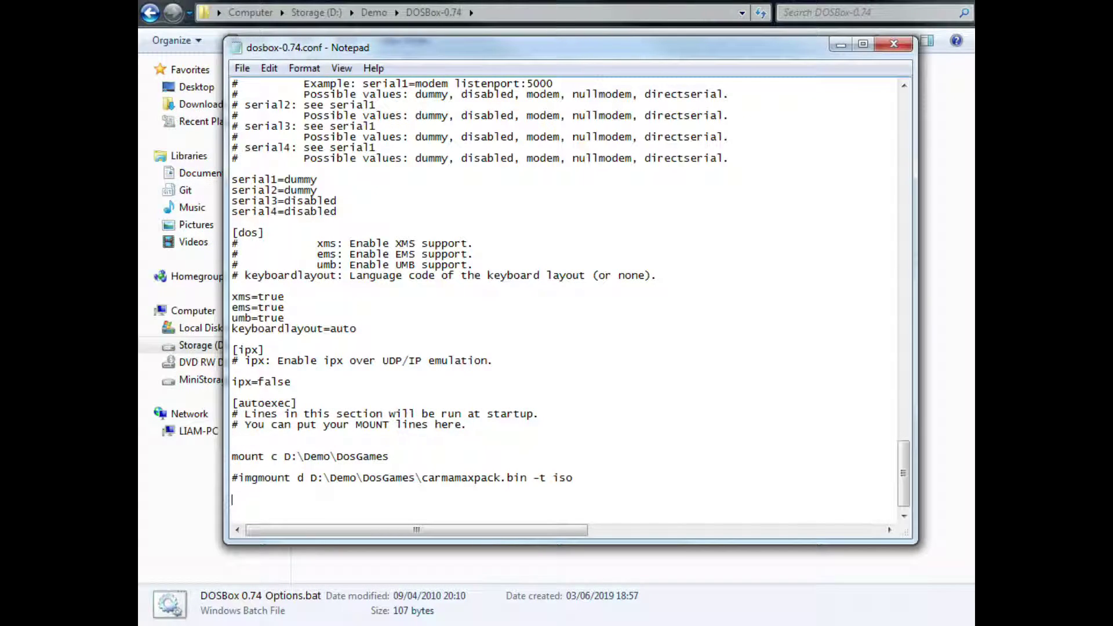
type("mount d")
left_click_drag(539, 48, 648, 39)
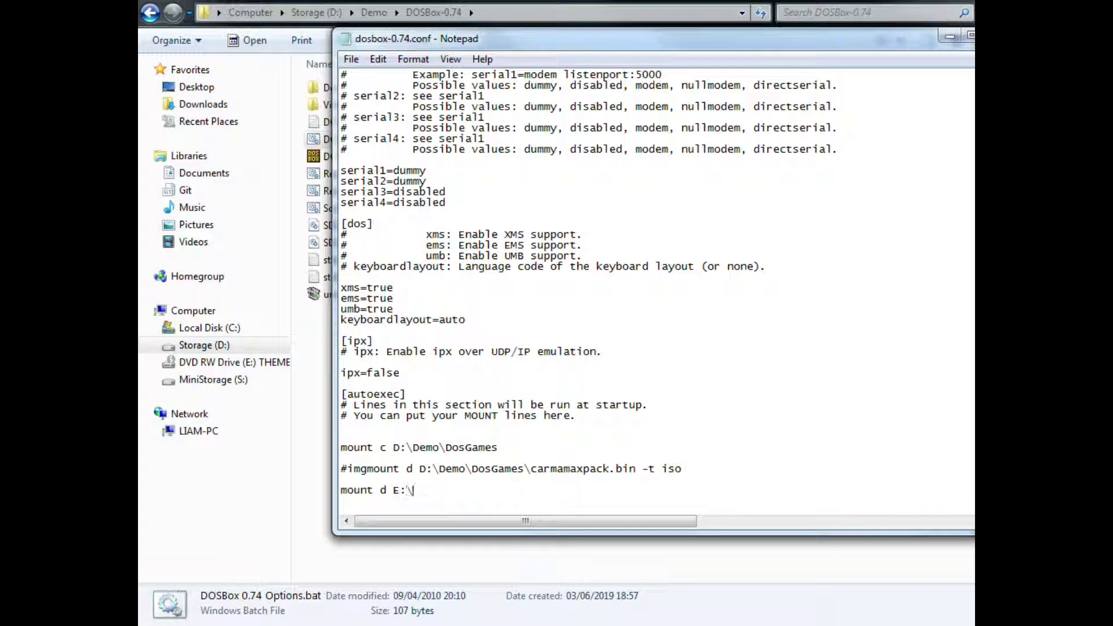
type("cdrom")
key("alt+F4")
- Launch DOSBox.exe and switch to the mounted D drive
double_click(346, 156)
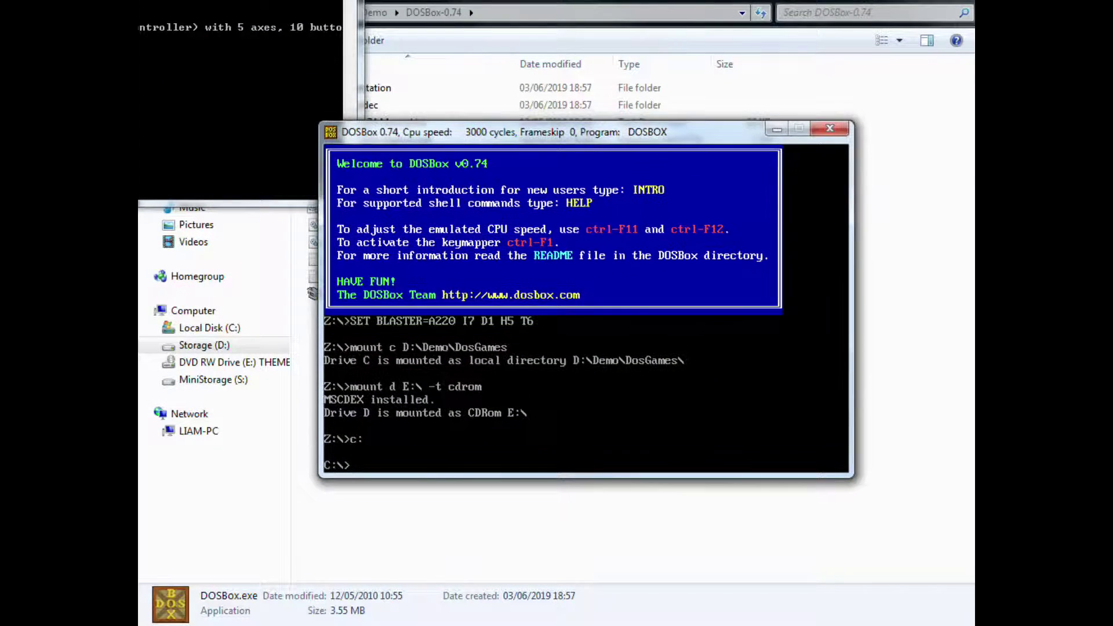
type("d:")
key("Return")
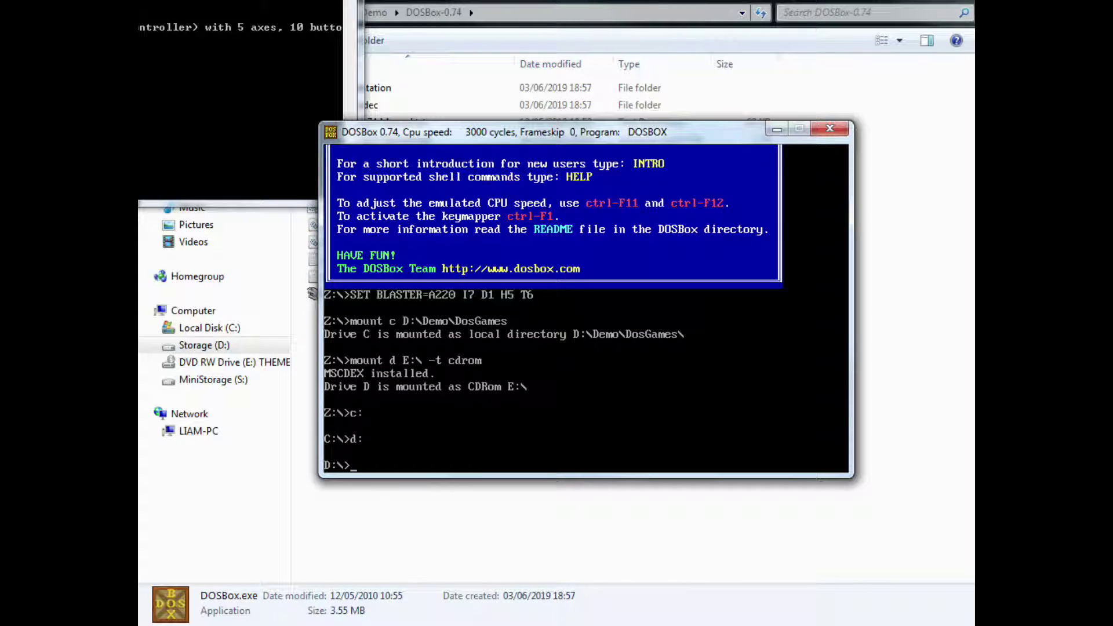
- List the contents of the CD on drive D and run SETUP.EXE
type("dir")
key("Return")
type("SETUP.EXE")
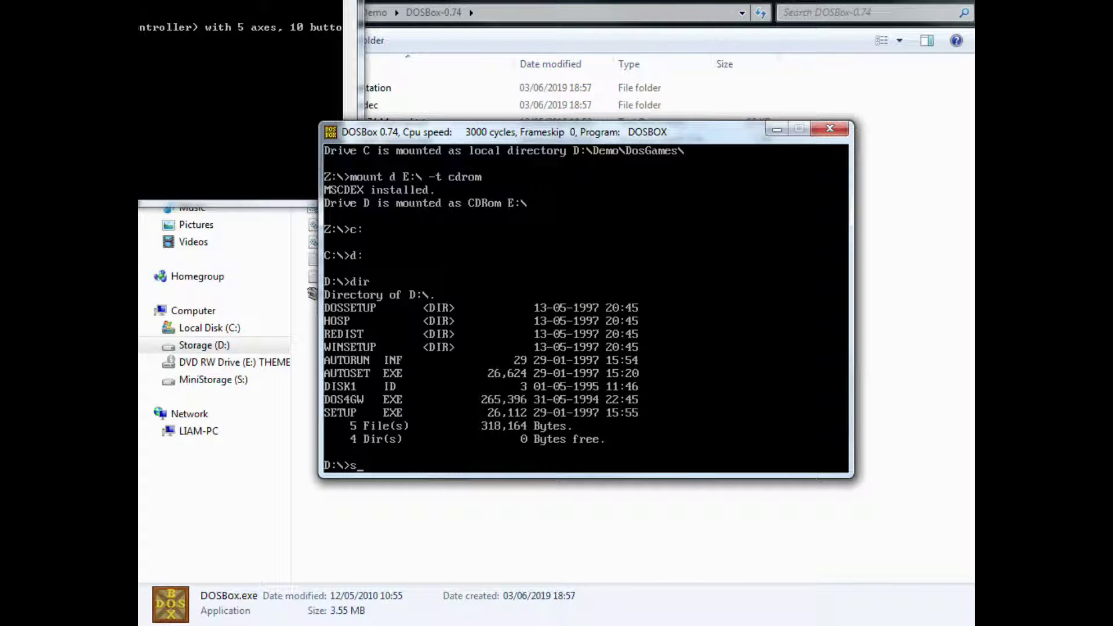
key("Return")
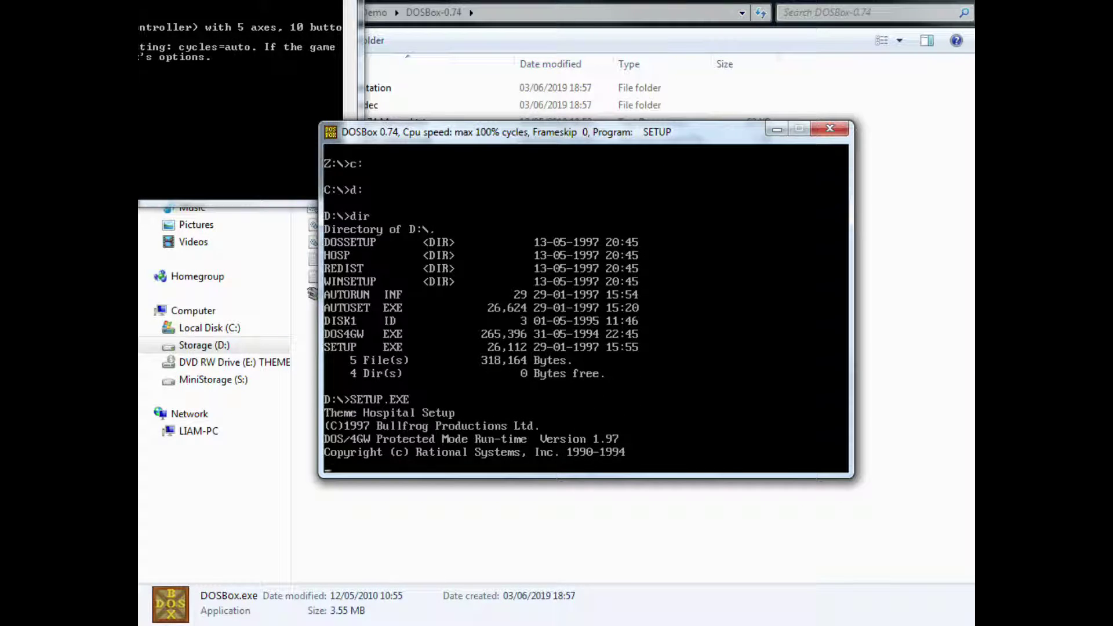